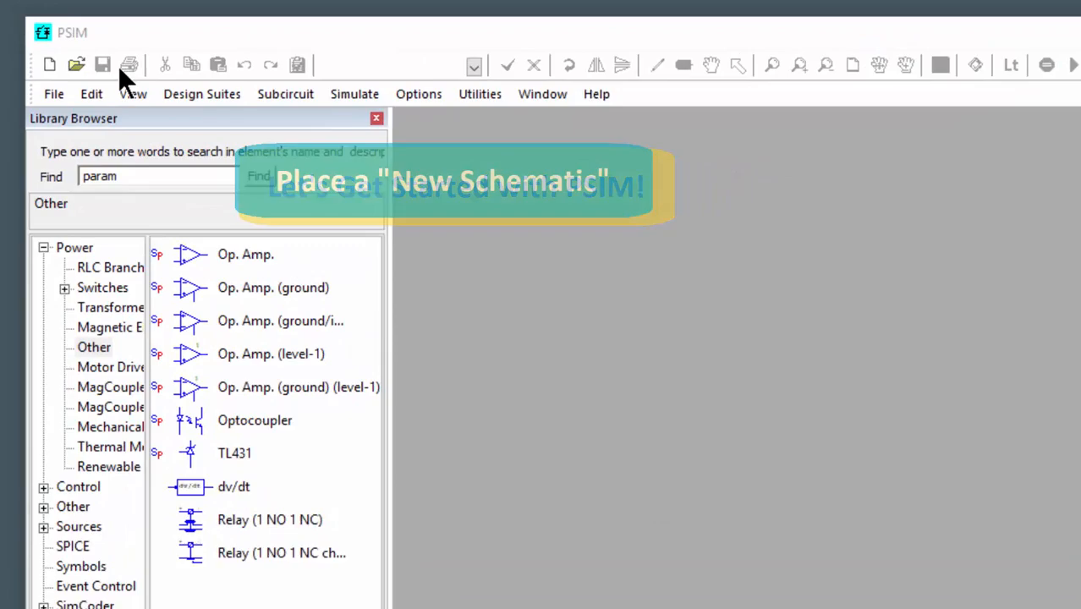
Create a new blank schematic.
left_click(49, 65)
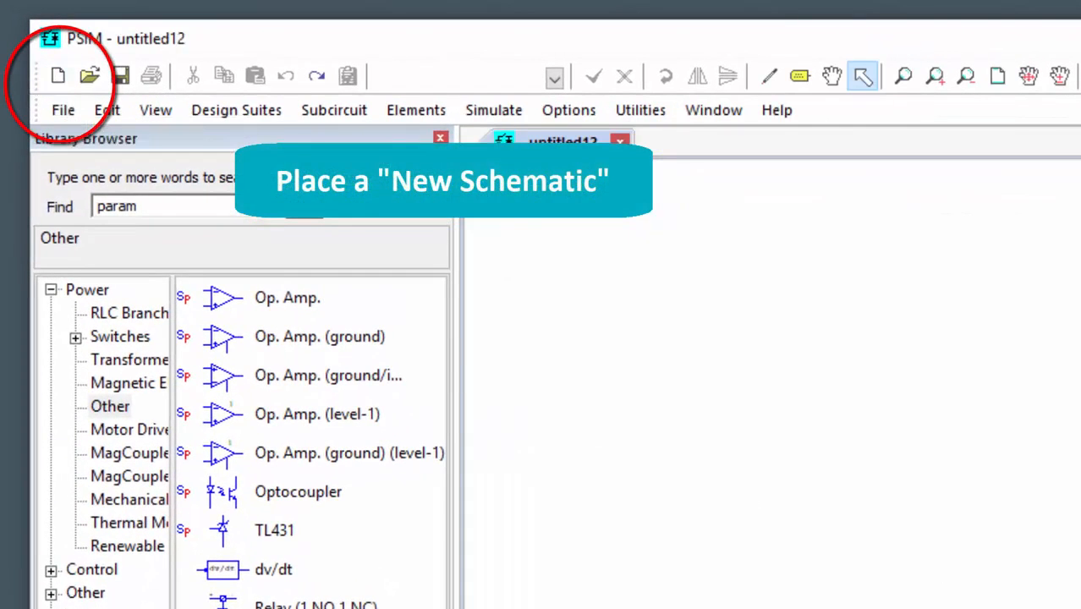
left_click(62, 110)
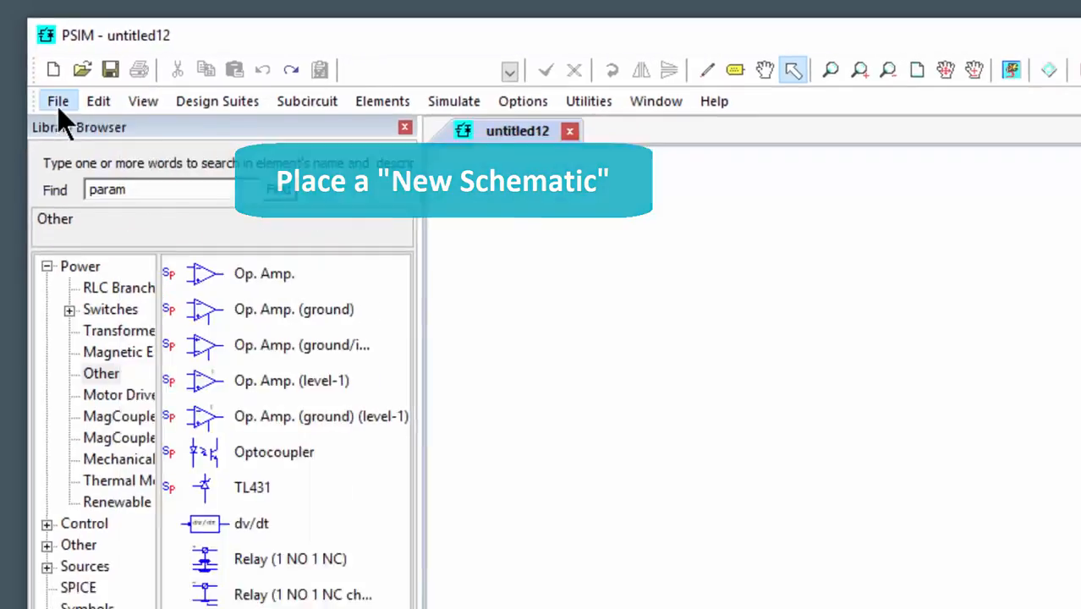
left_click(63, 109)
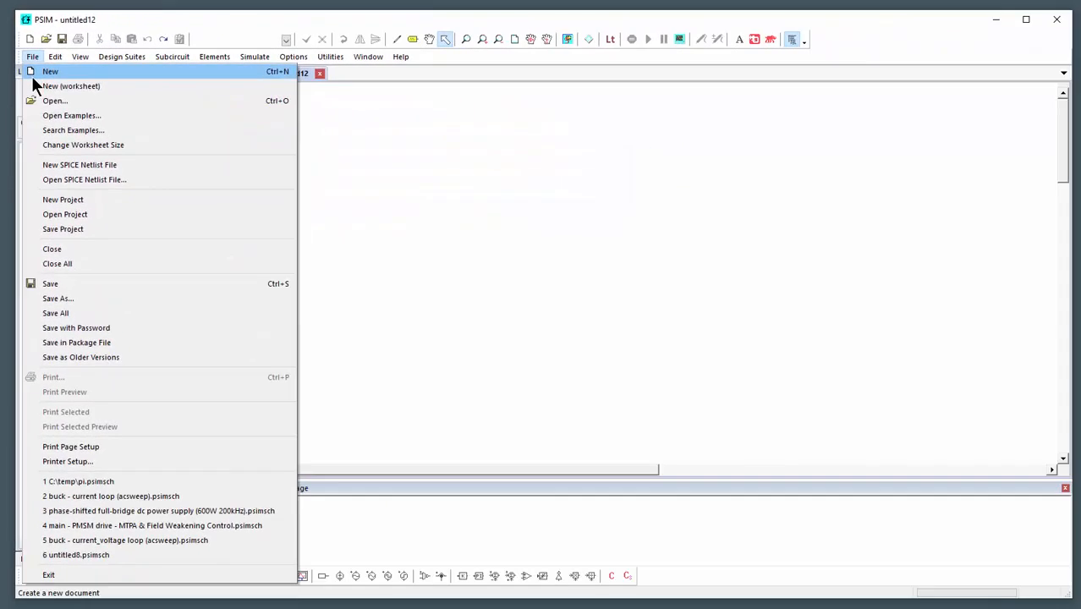
left_click(574, 236)
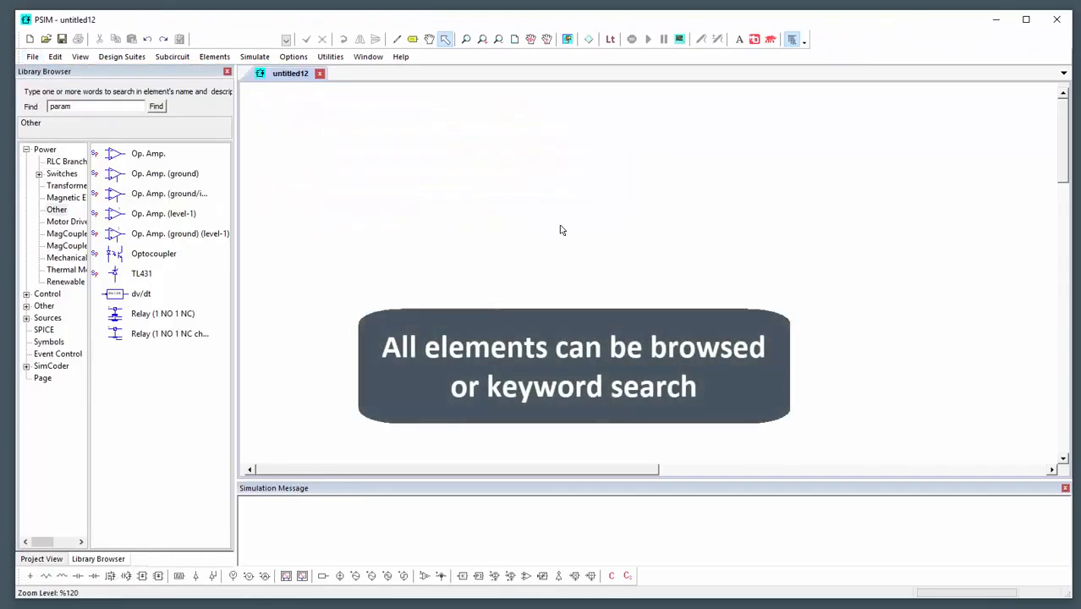
Browse the Power elements and place a horizontal resistor from the RLC Branches on the schematic.
left_click(46, 150)
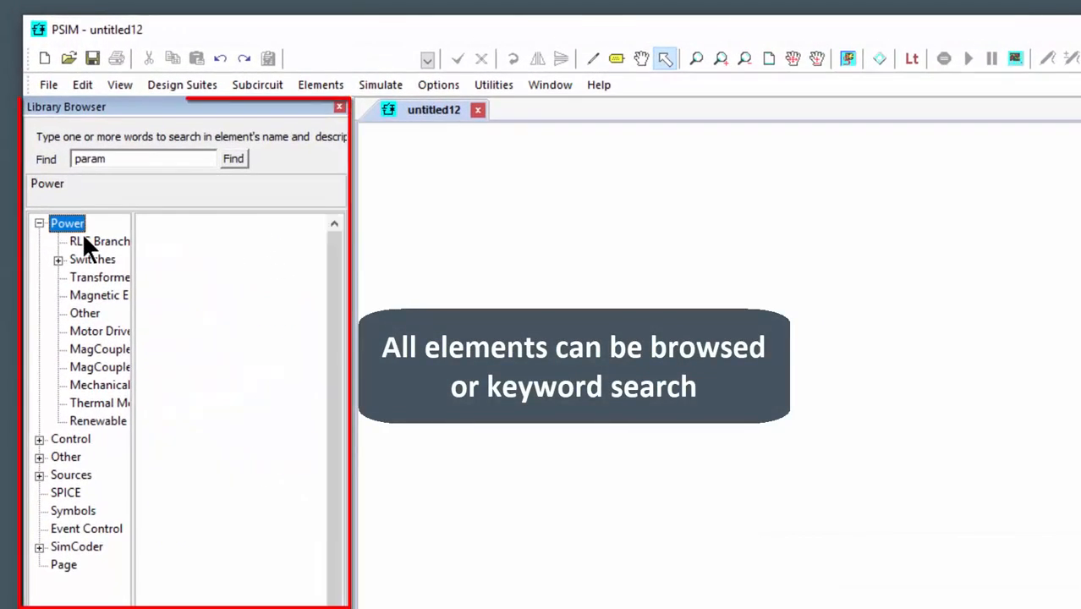
left_click(61, 161)
left_click(322, 86)
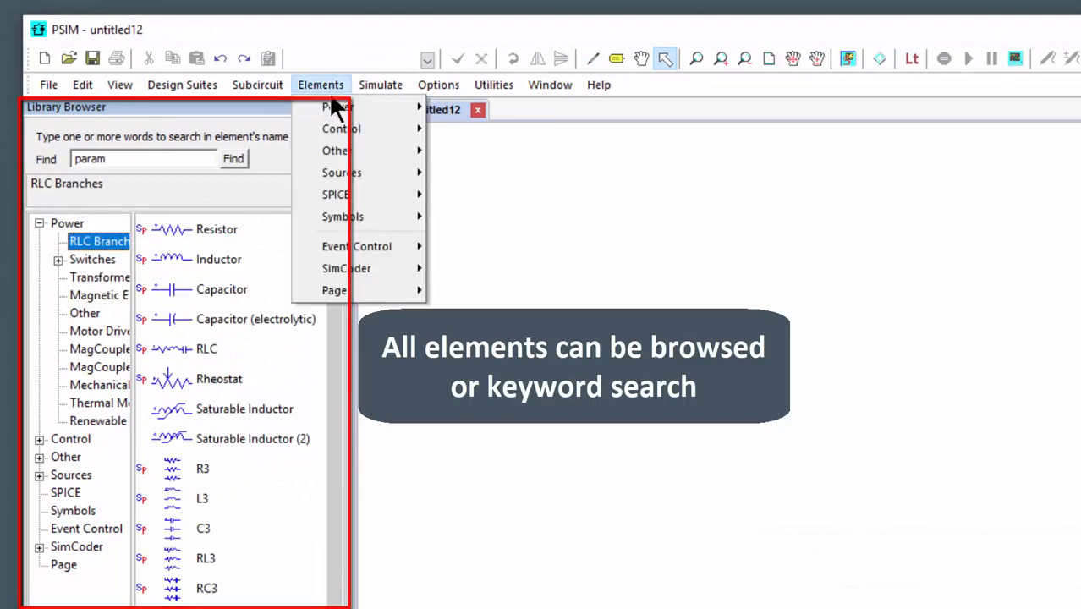
mouse_move(351, 110)
mouse_move(512, 151)
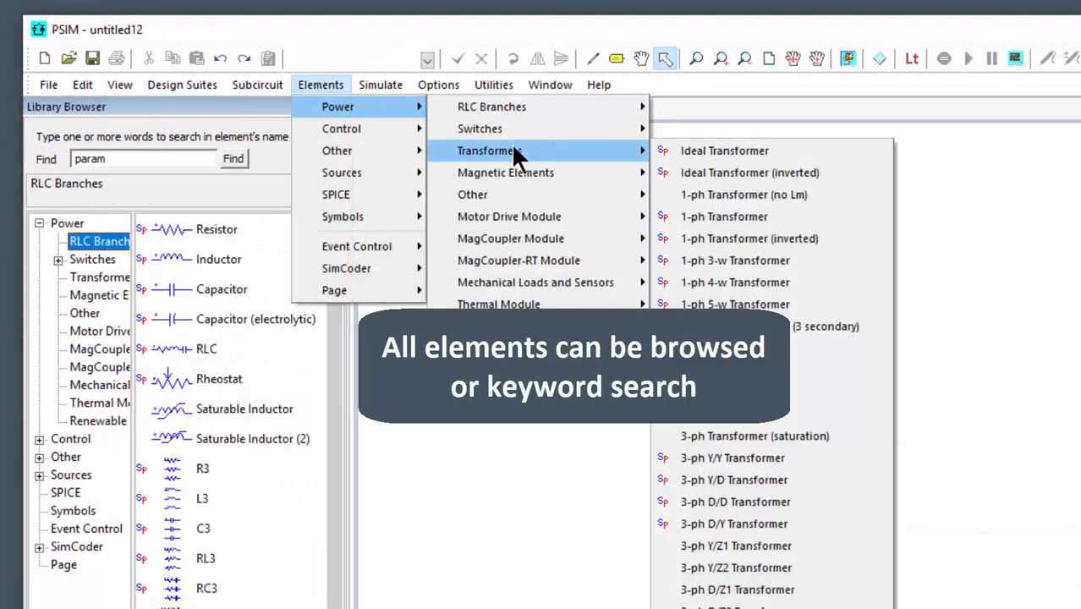
left_click(184, 230)
left_click(845, 293)
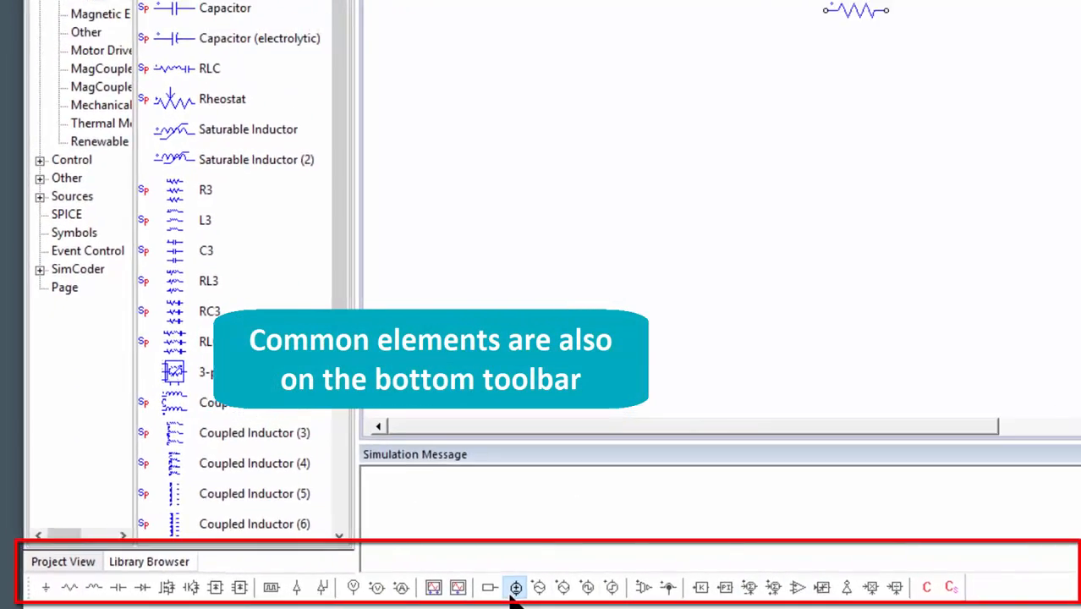
Place a vertical DC voltage source beside the resistor and align its upper terminal with the resistor.
left_click(514, 592)
left_click(753, 53)
key("Escape")
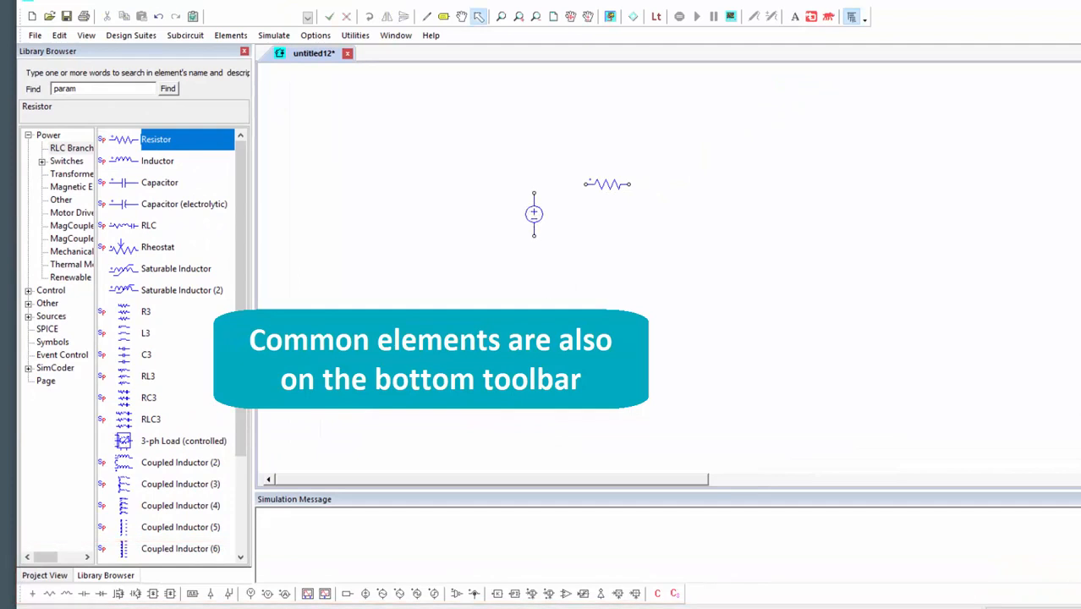
left_click(541, 216)
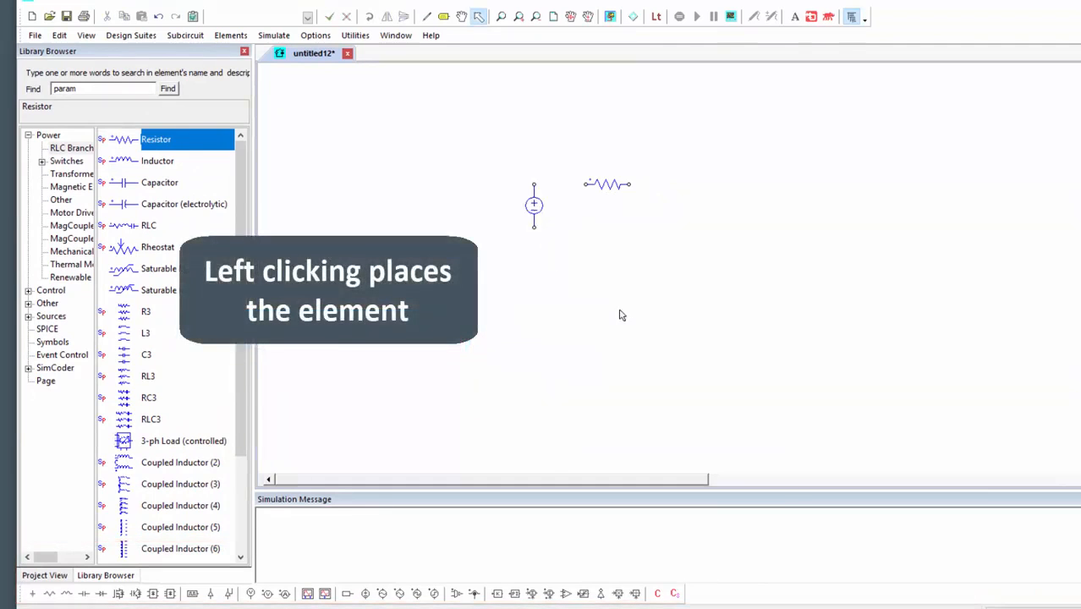
Place a vertical capacitor on the opposite side of the resistor from the voltage source, with its upper terminal level with the resistor.
left_click(84, 594)
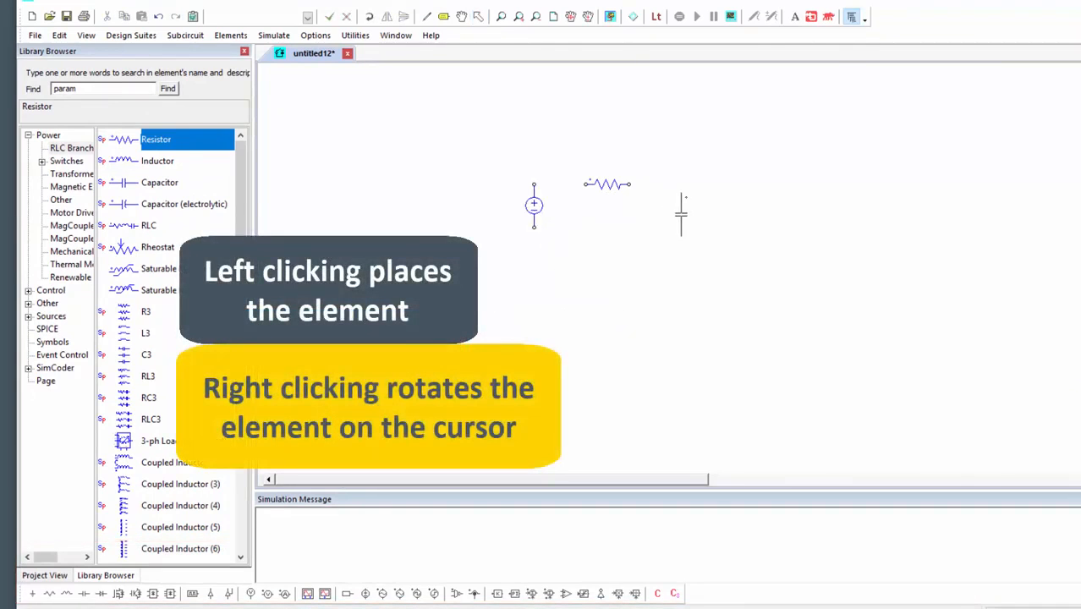
left_click(682, 207)
key("Escape")
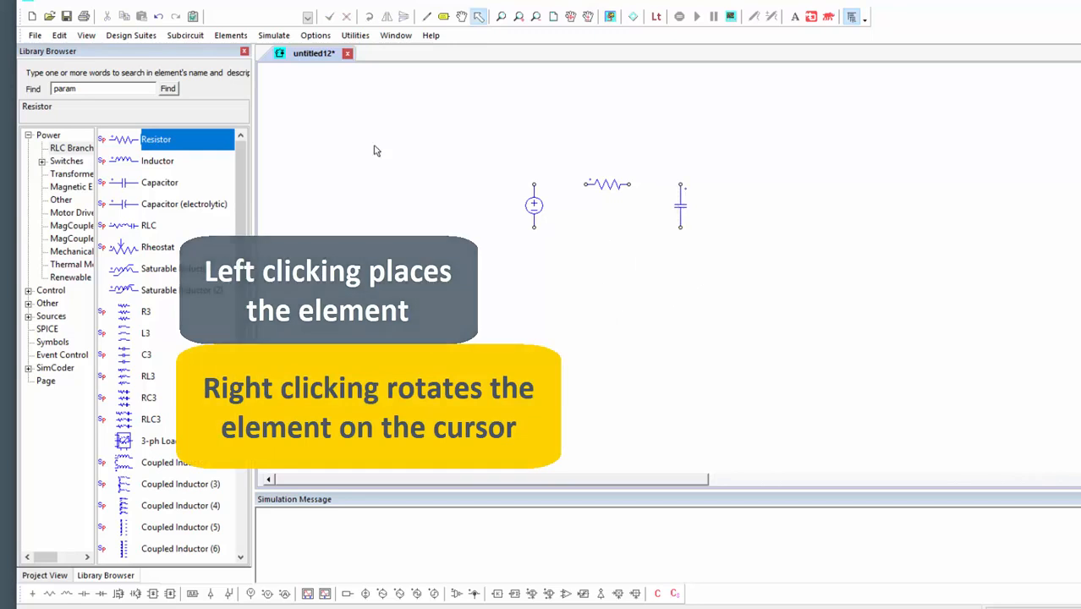
left_click(314, 34)
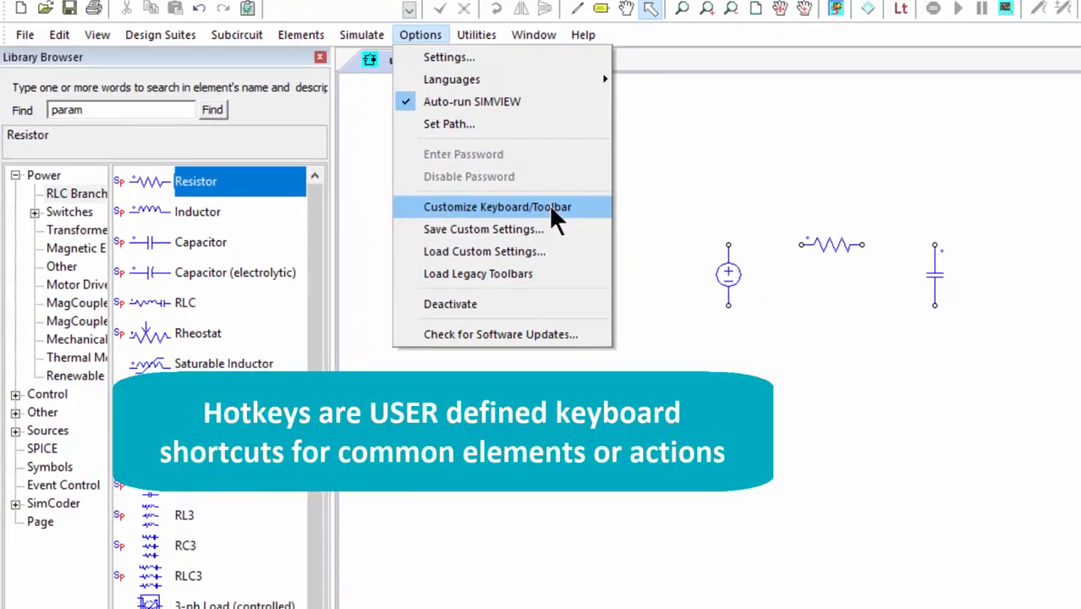
left_click(957, 414)
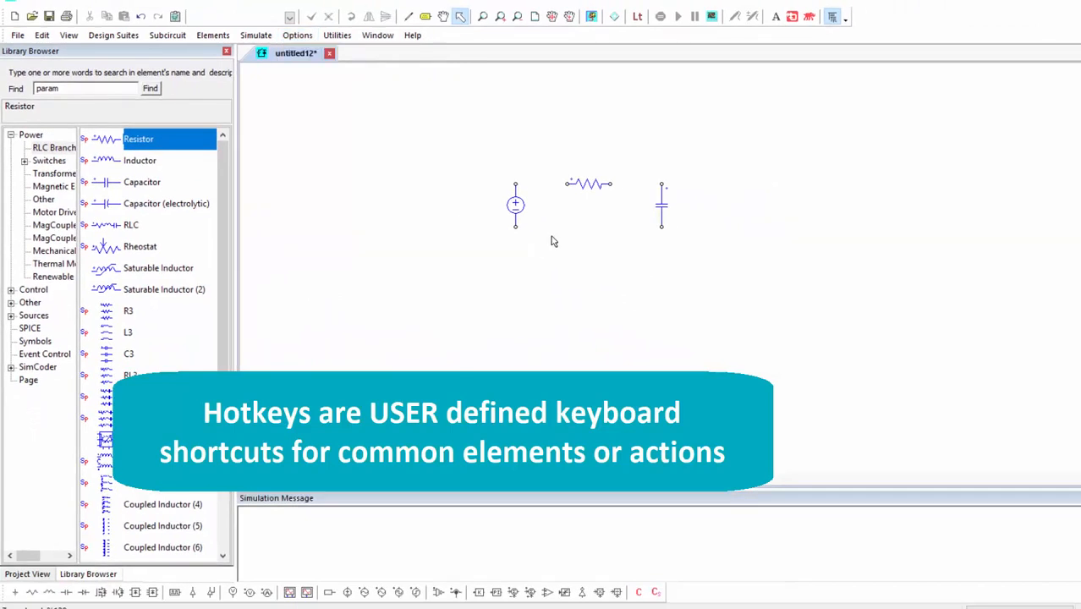
Place a MOSFET beyond the capacitor and a horizontal inductor between the resistor and the capacitor's upper terminal.
left_click(101, 593)
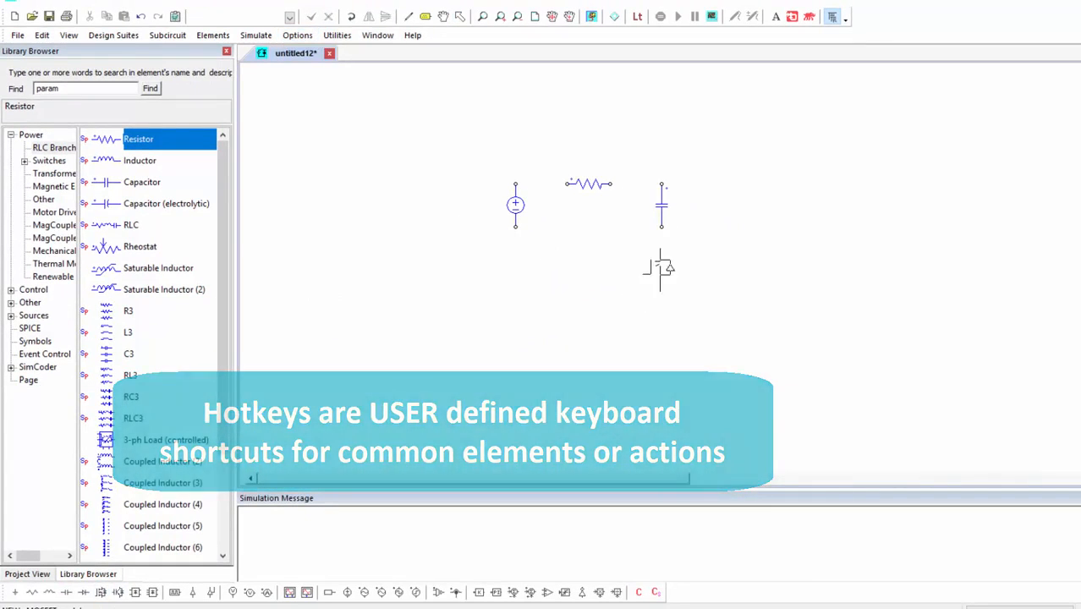
left_click(732, 204)
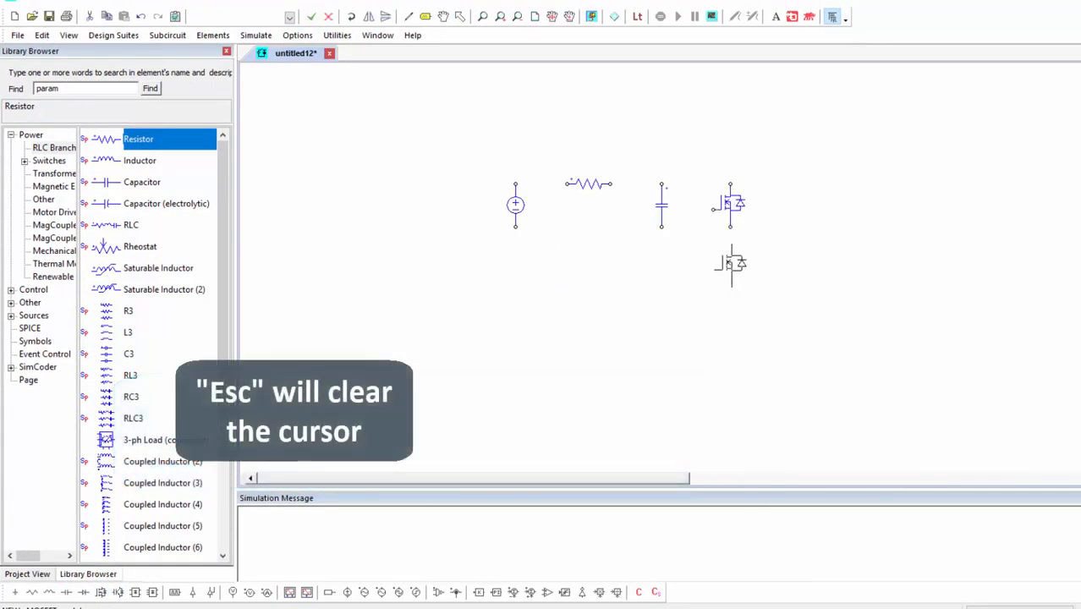
key("Escape")
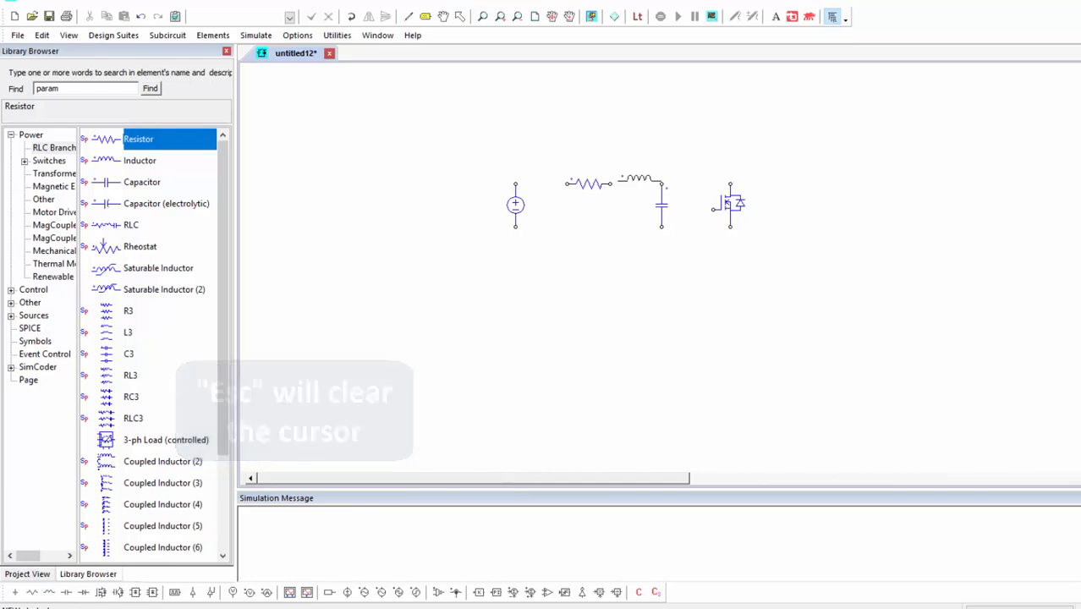
left_click(641, 183)
key("Escape")
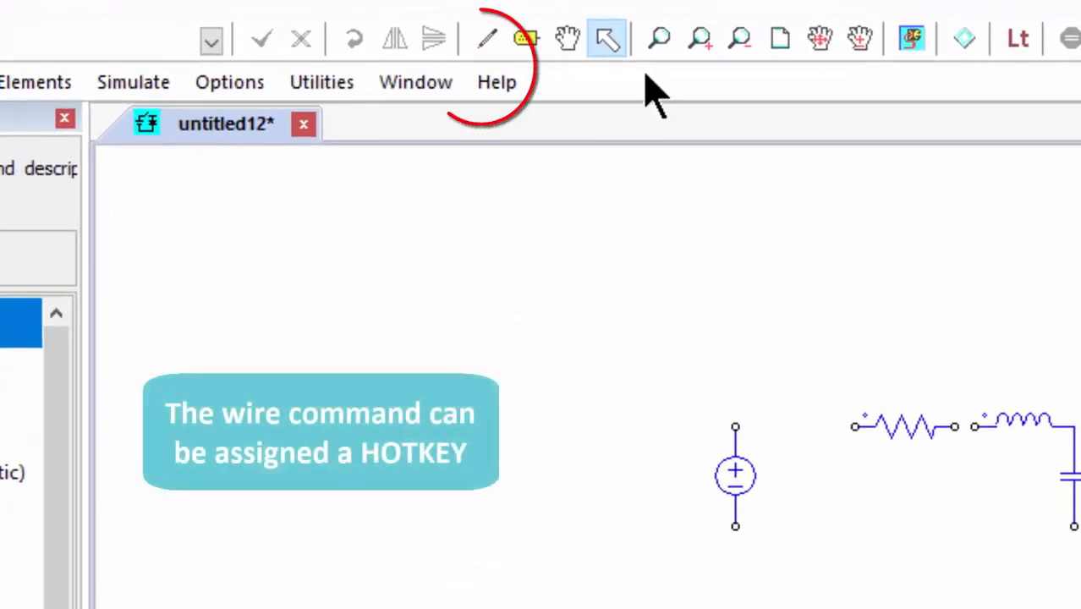
Wire the capacitor's upper and lower terminals to the corresponding terminals of the MOSFET.
left_click(489, 40)
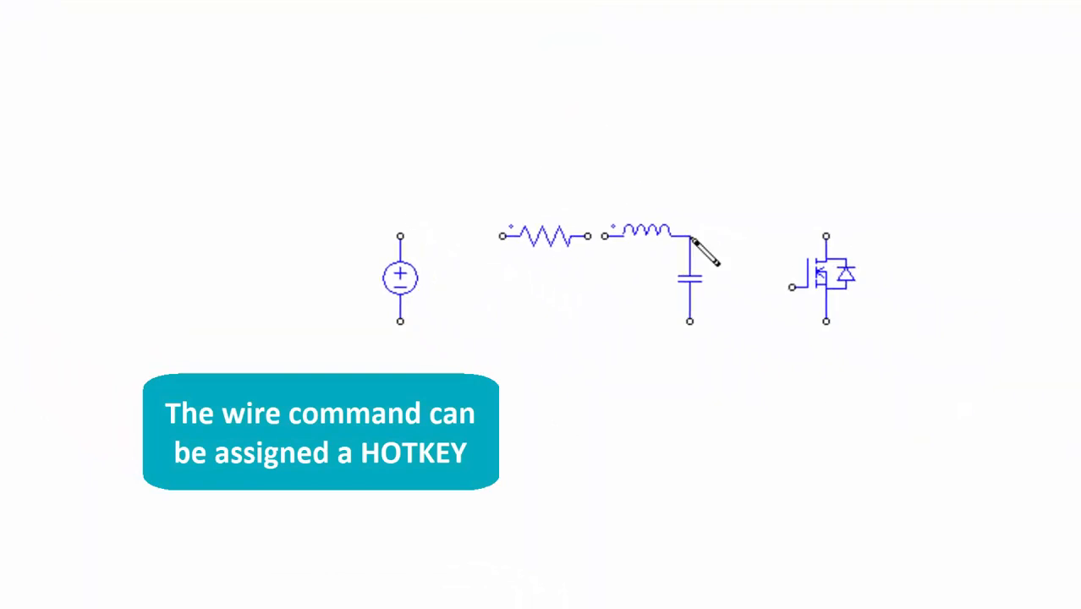
left_click_drag(692, 238, 826, 236)
left_click_drag(825, 321, 709, 321)
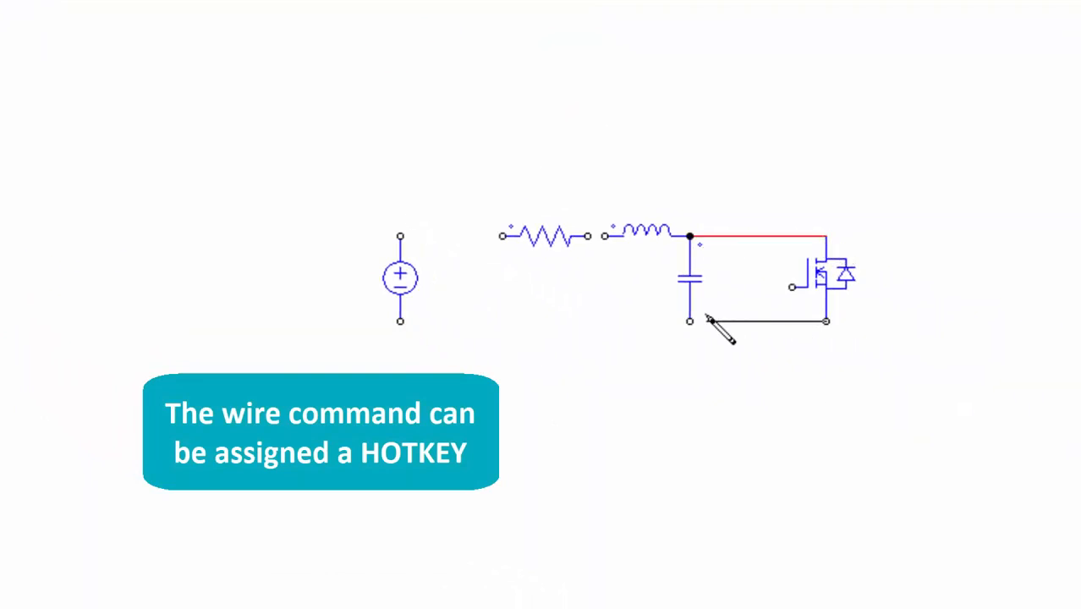
key("Escape")
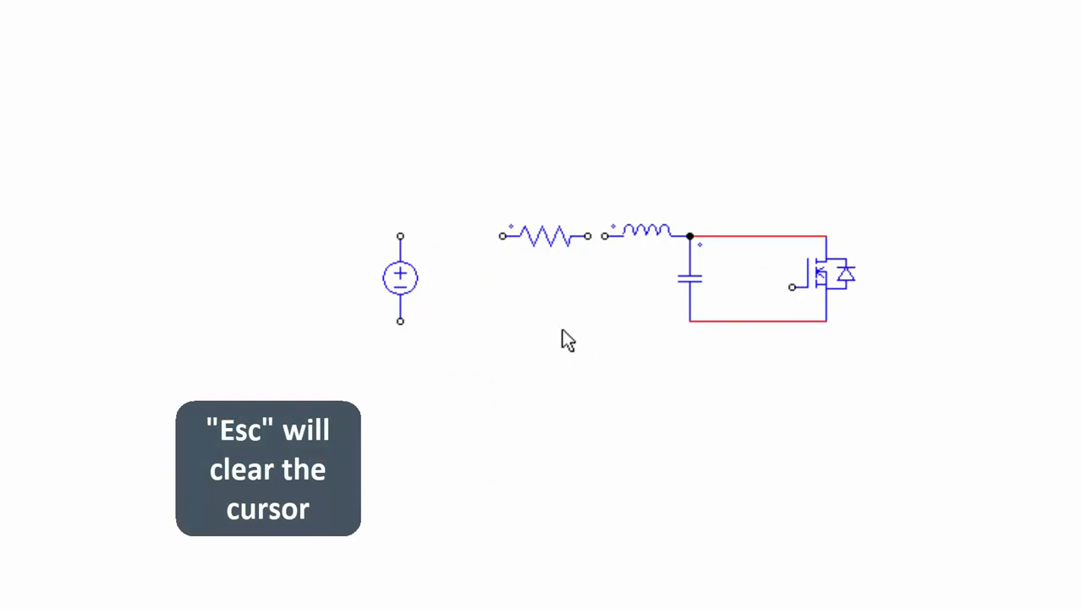
Wire the source to the capacitor's lower node and the resistor, connect resistor to inductor, and ground the source's negative terminal.
key("w")
left_click_drag(400, 323, 691, 322)
left_click_drag(414, 237, 502, 237)
left_click_drag(589, 237, 605, 237)
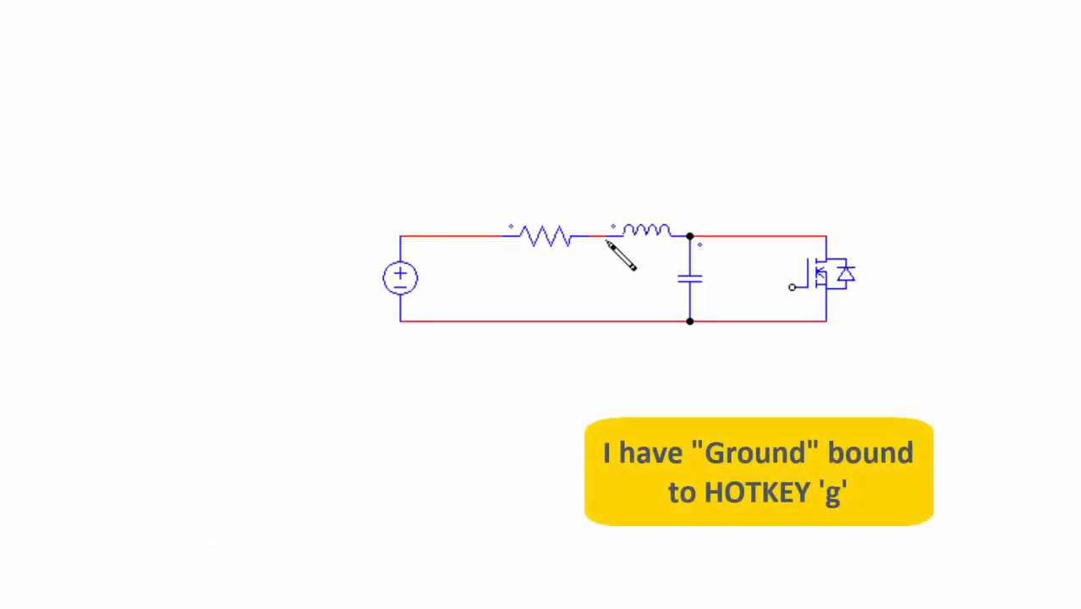
key("g")
left_click(400, 324)
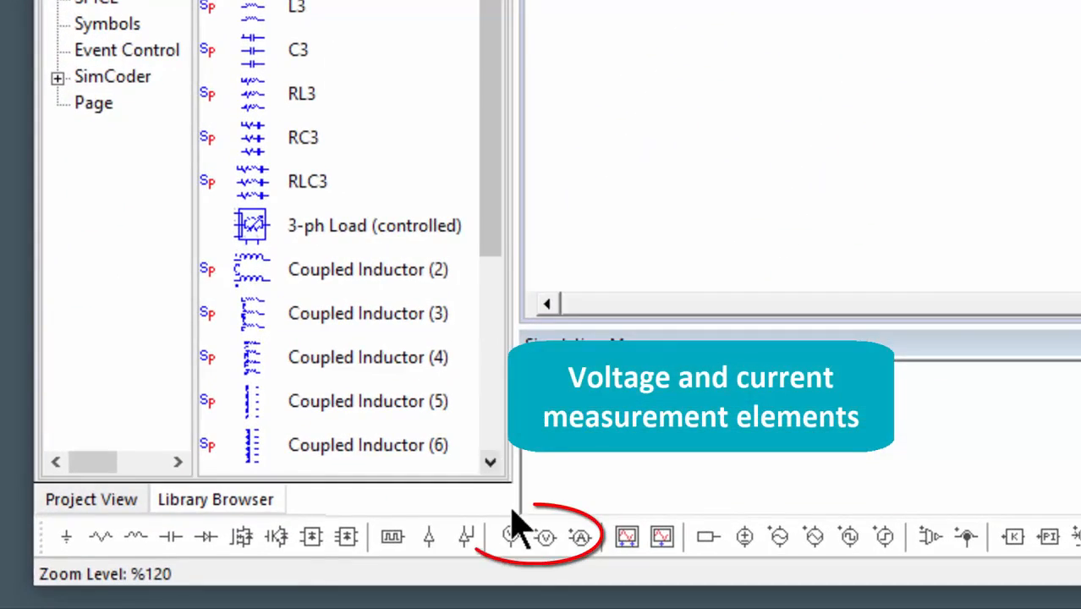
Place a node-to-ground voltage probe on the MOSFET's upper node.
left_click(519, 543)
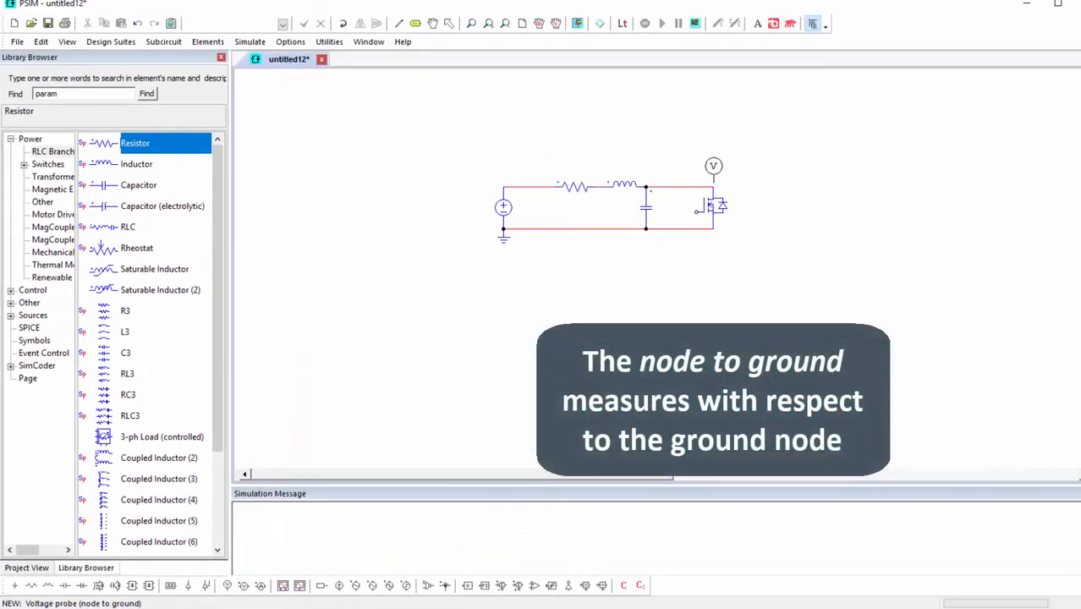
left_click(714, 171)
key("Escape")
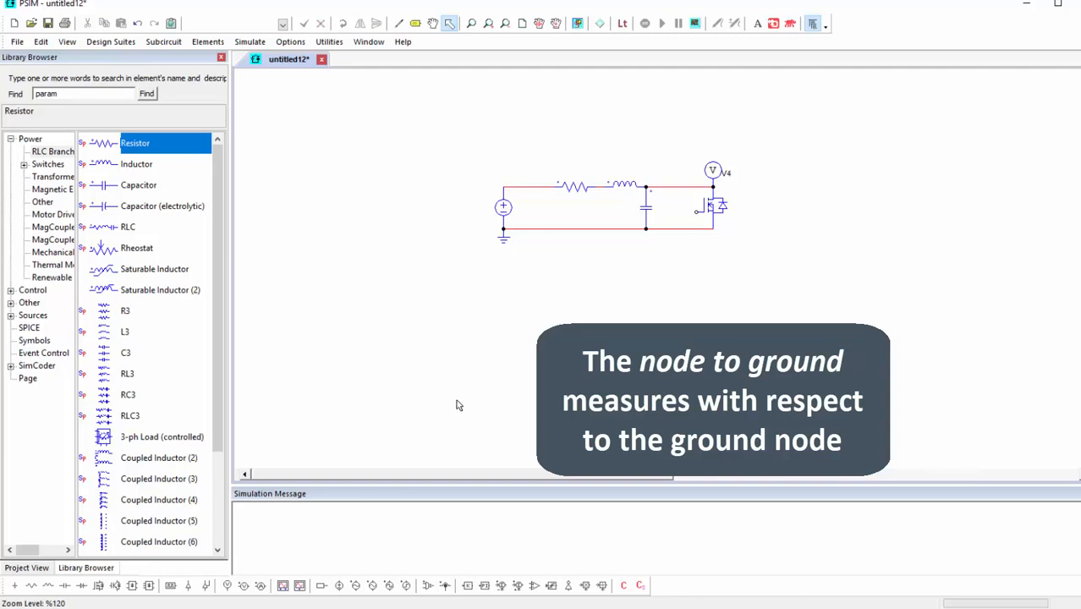
Place a node-to-node voltage probe above the inductor and wire it across the inductor's two terminals.
left_click(243, 585)
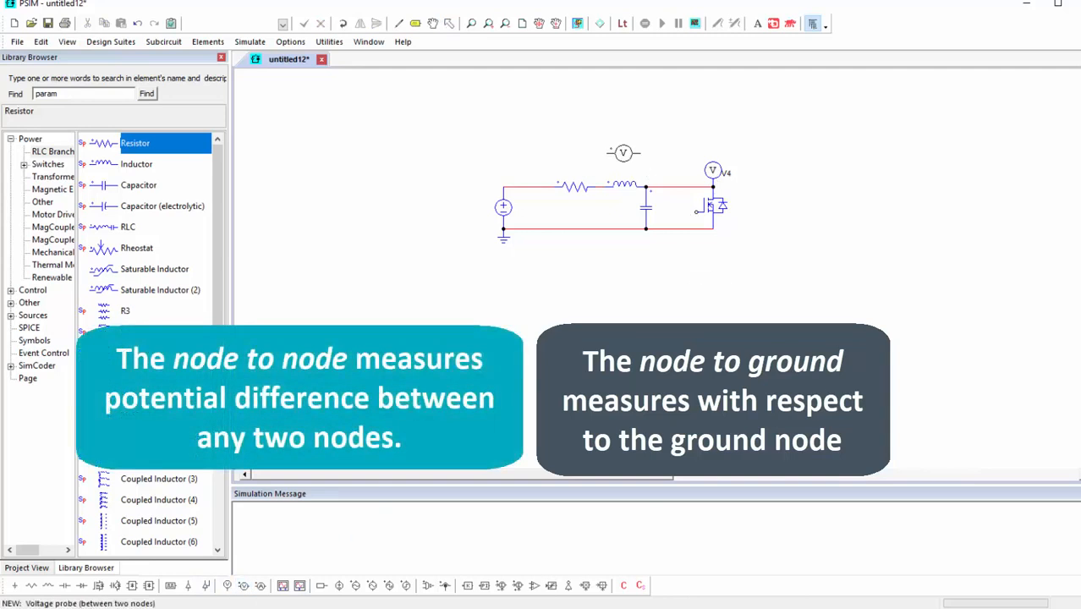
key("Escape")
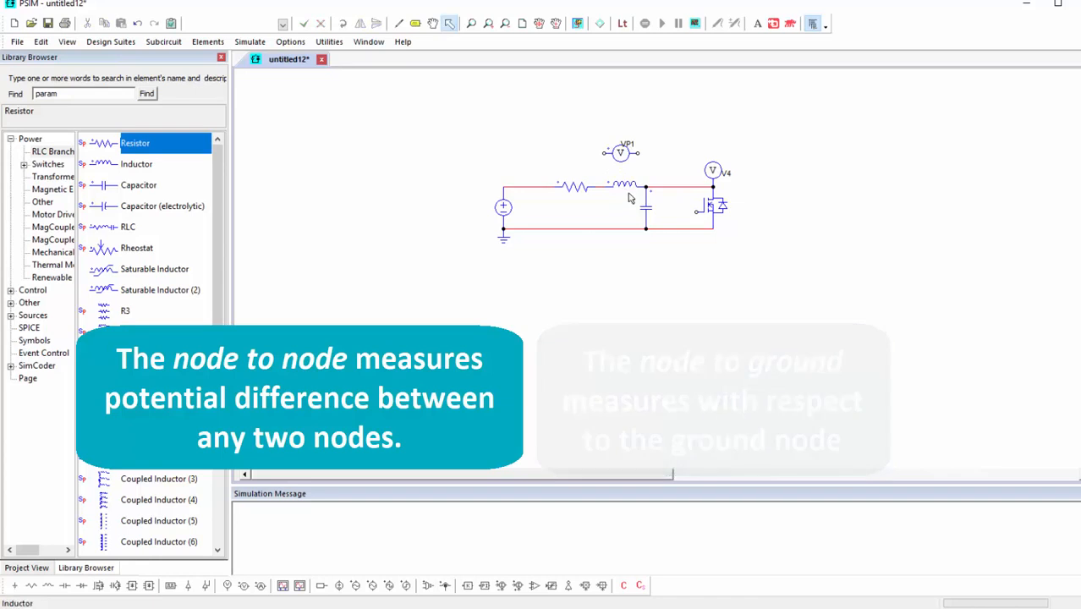
key("w")
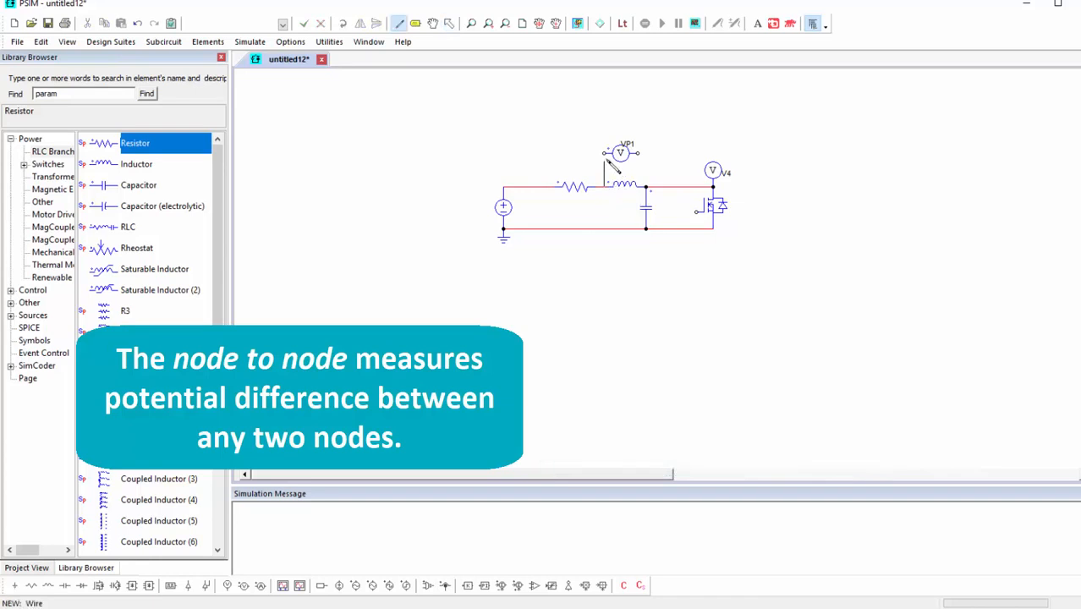
left_click_drag(607, 161, 604, 153)
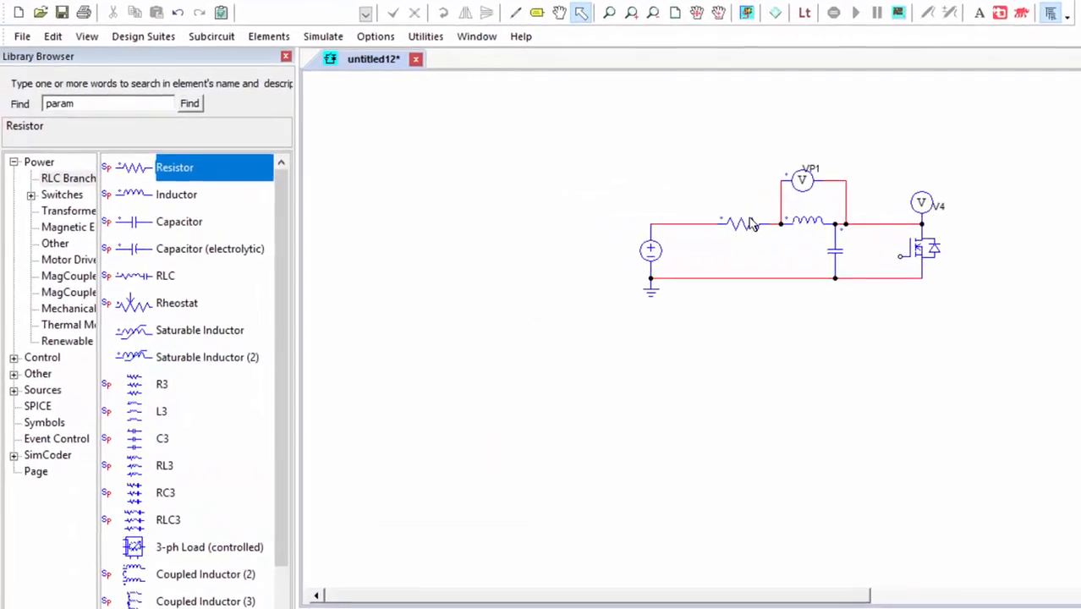
Set the Current Flag to 1 for the resistor and the inductor, and view the capacitor's parameters.
double_click(578, 185)
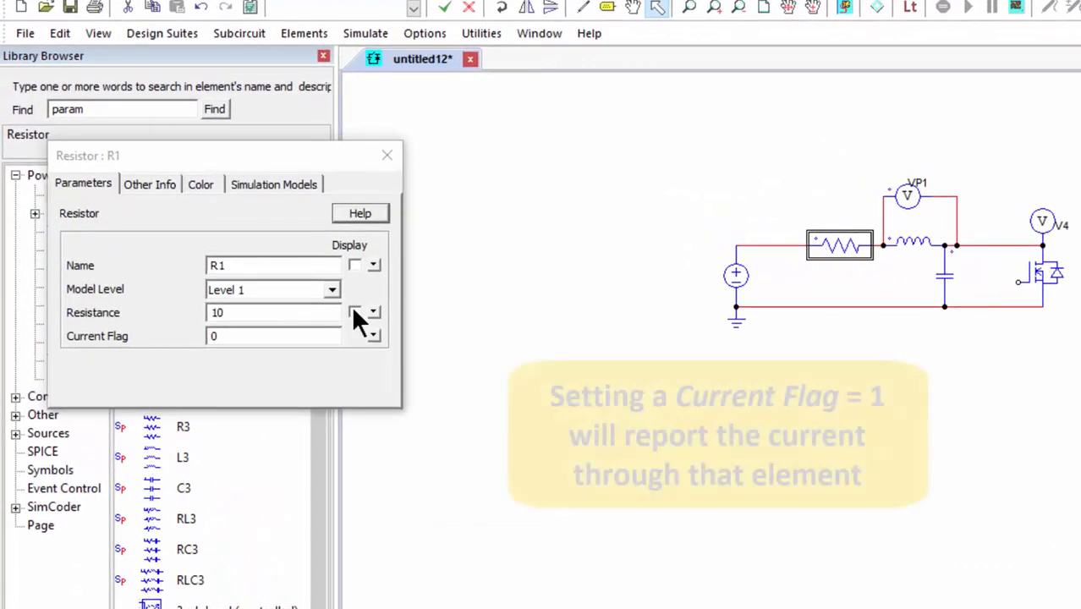
left_click(299, 338)
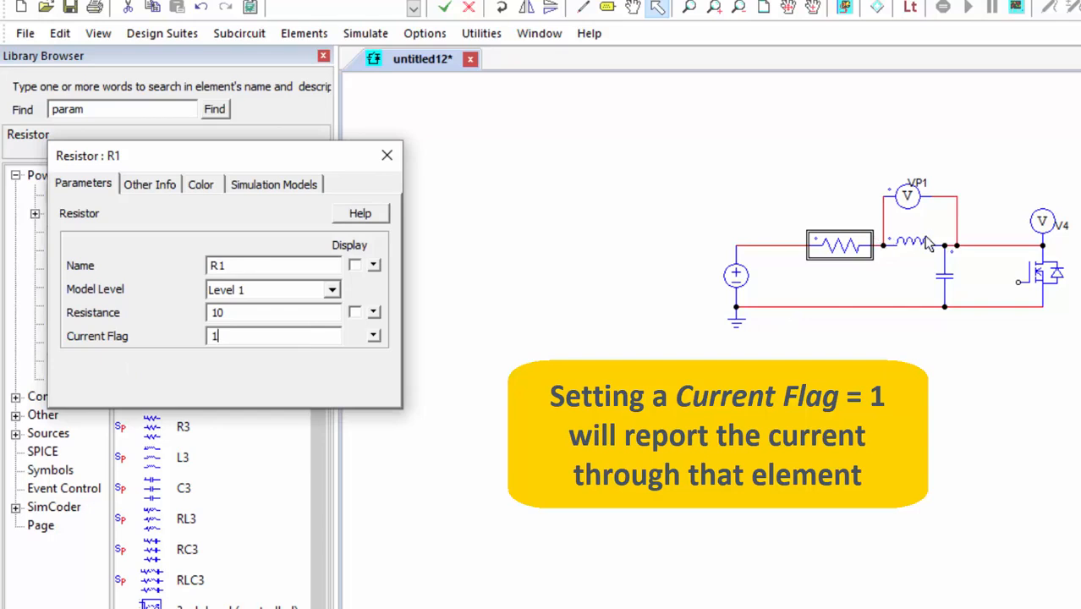
left_click(927, 241)
left_click(240, 361)
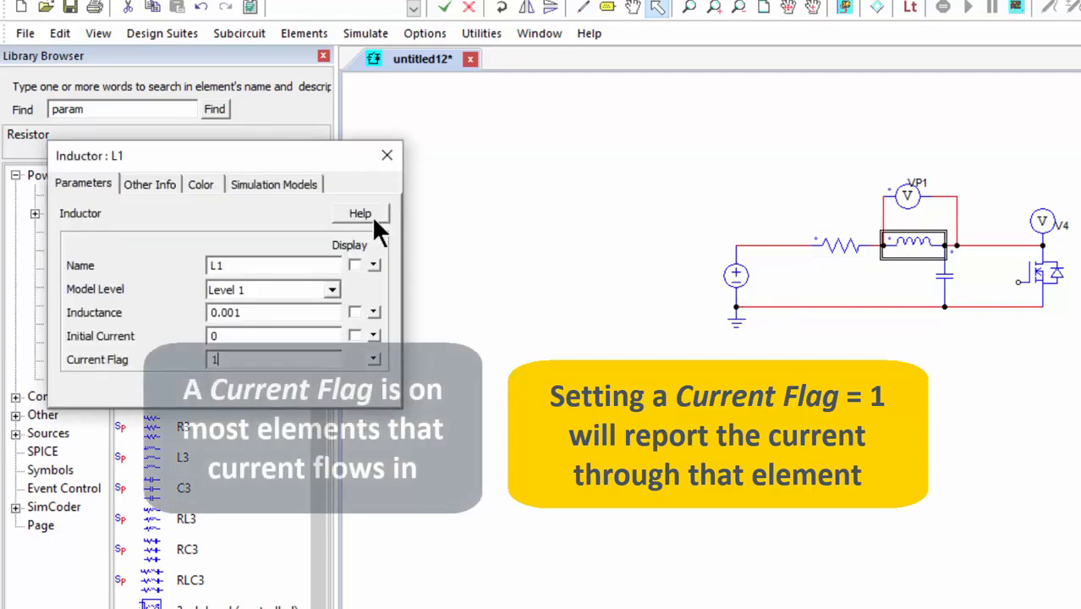
left_click(388, 157)
double_click(945, 275)
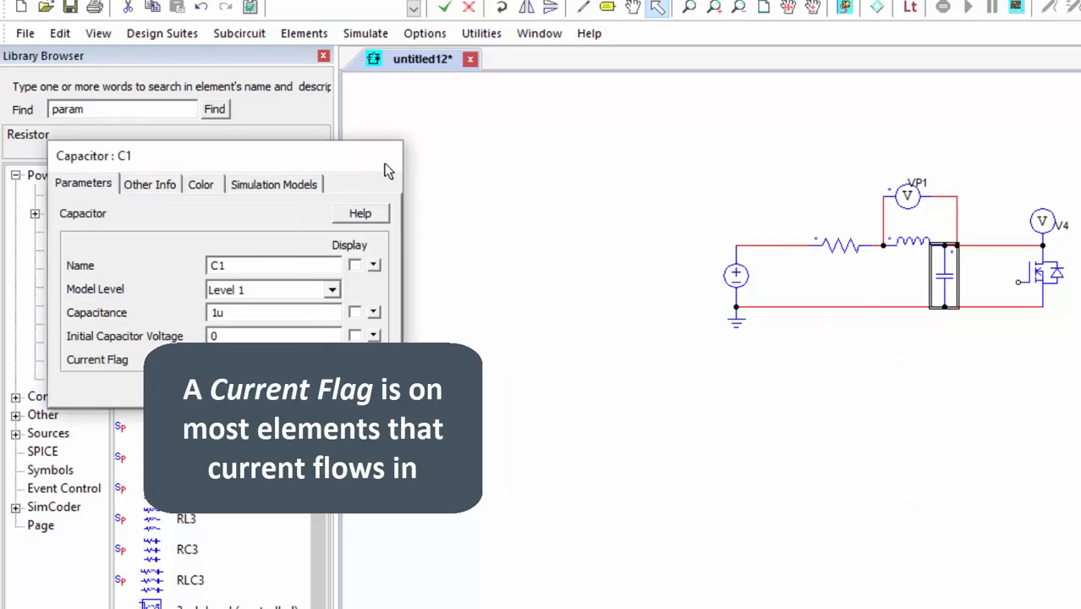
left_click(387, 158)
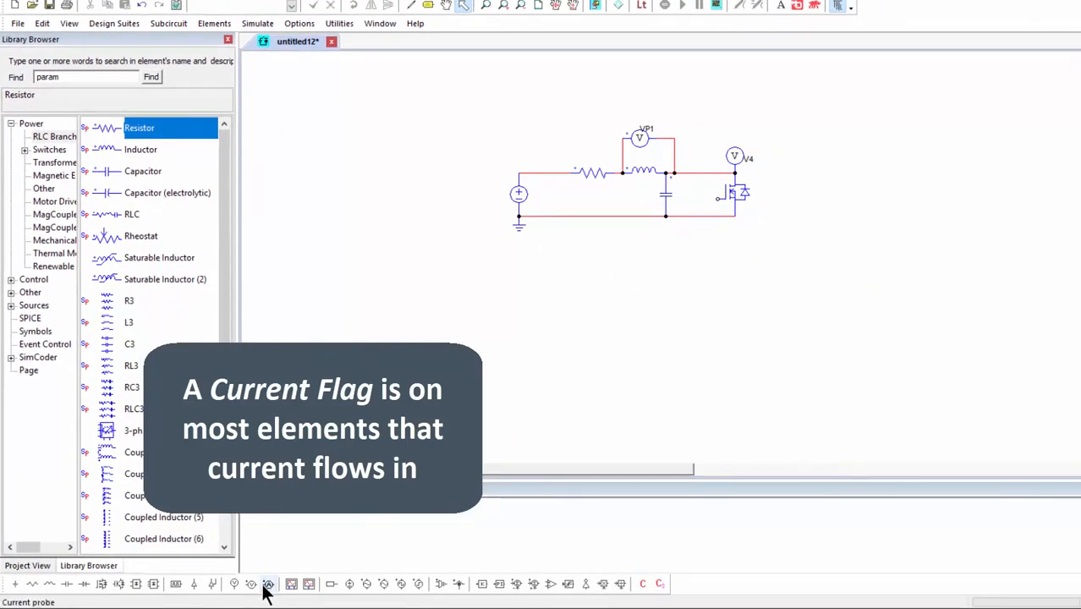
Splice a current probe into the lower wire between the source and the capacitor, with its dot facing the capacitor.
left_click(267, 584)
left_click(594, 215)
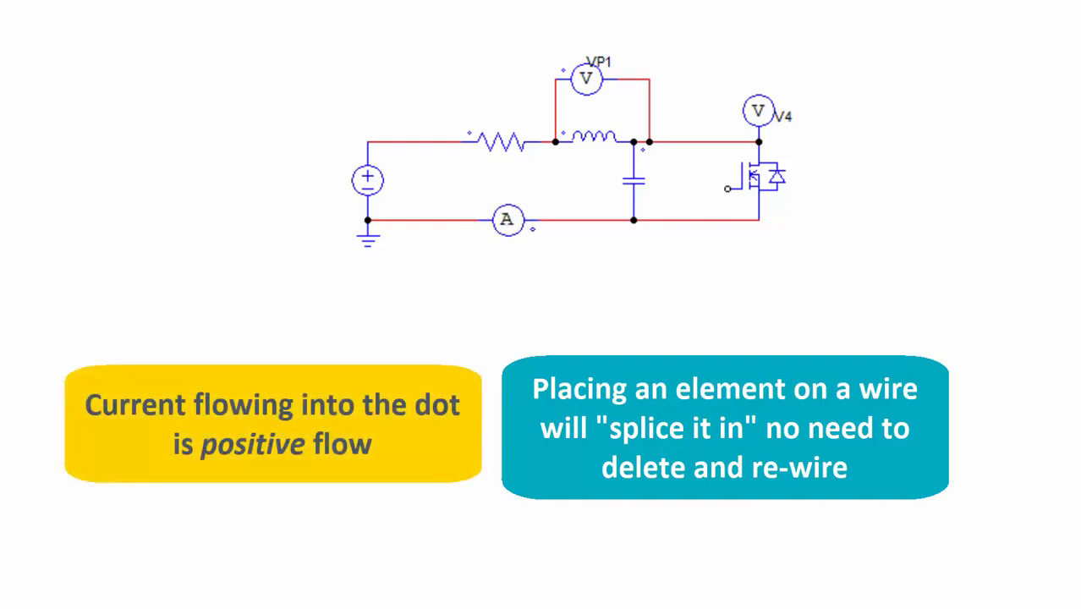
key("Escape")
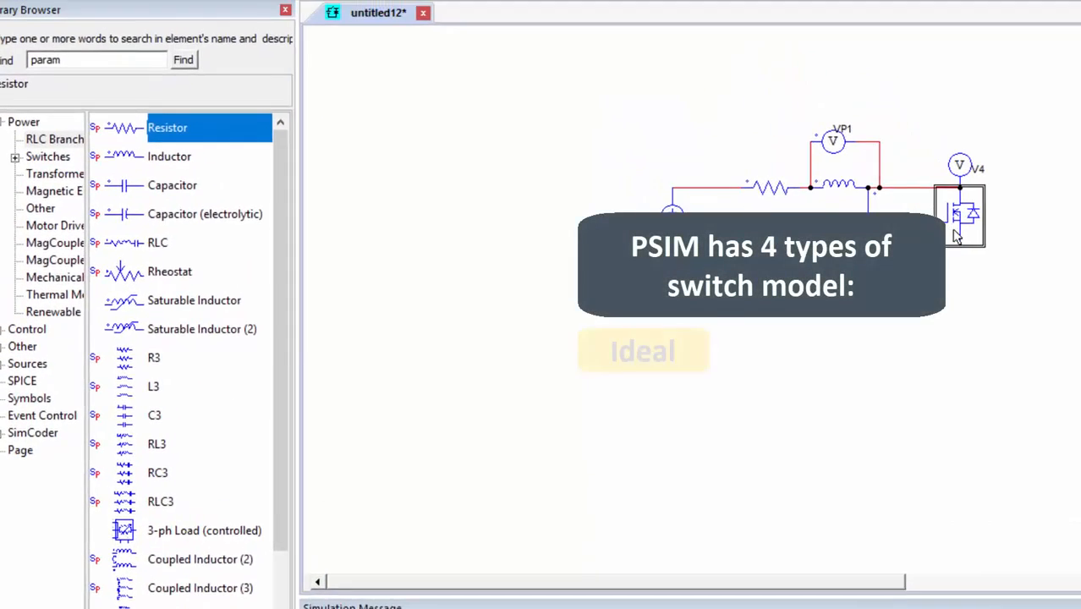
Review the Model Level options available in the MOSFET's parameters, leaving the model unchanged.
double_click(956, 237)
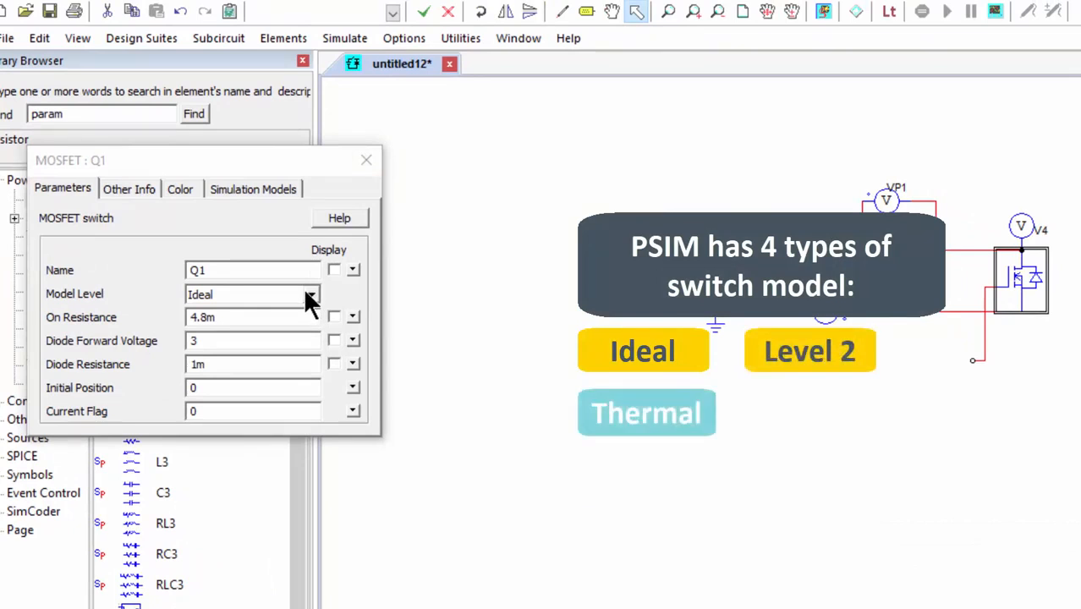
left_click(310, 296)
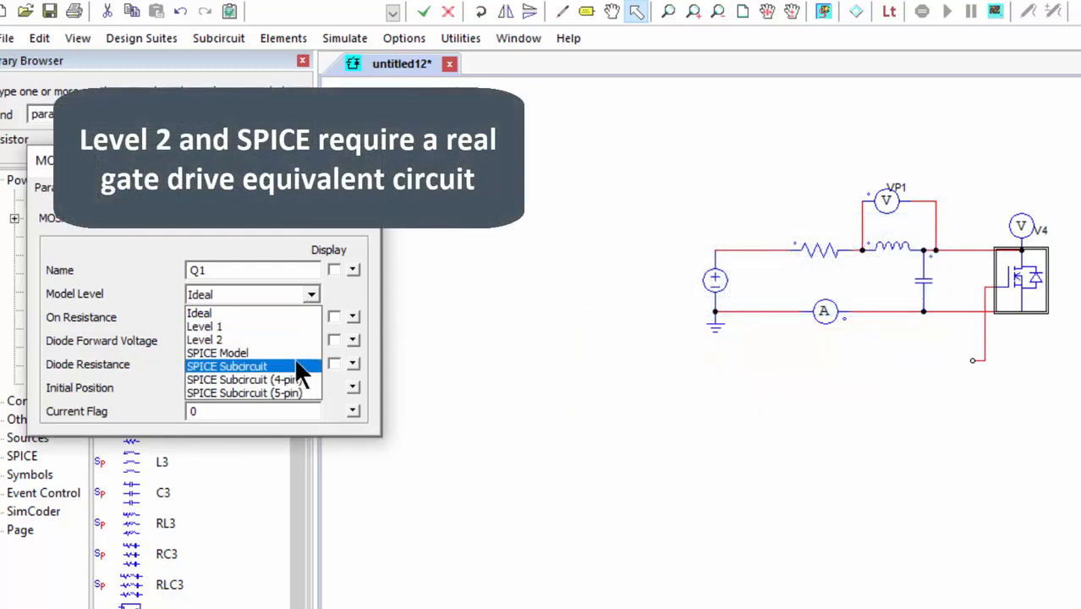
left_click(718, 387)
left_click(781, 402)
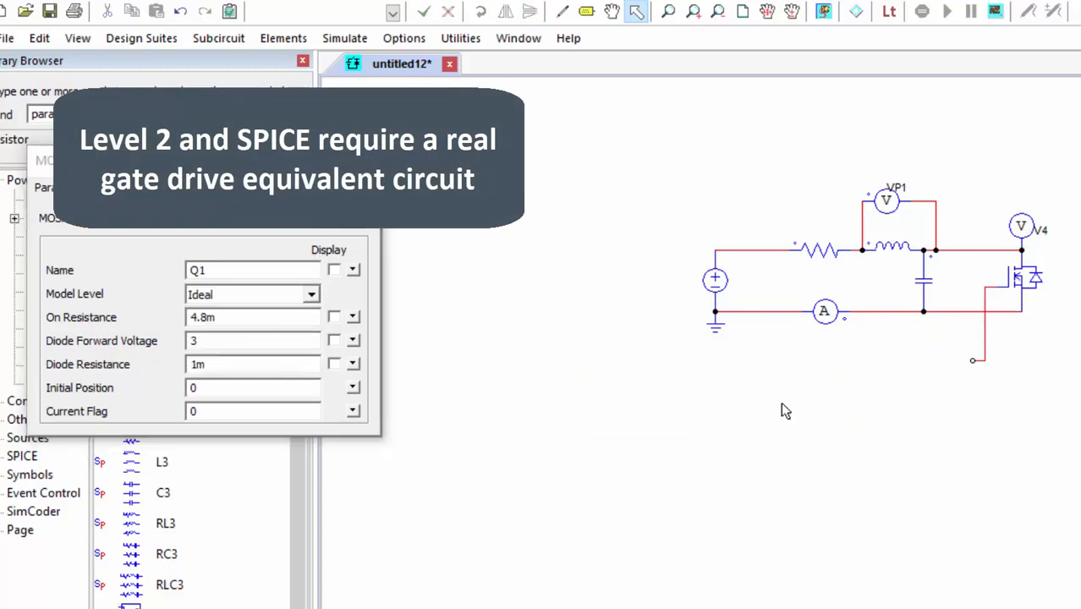
left_click(362, 160)
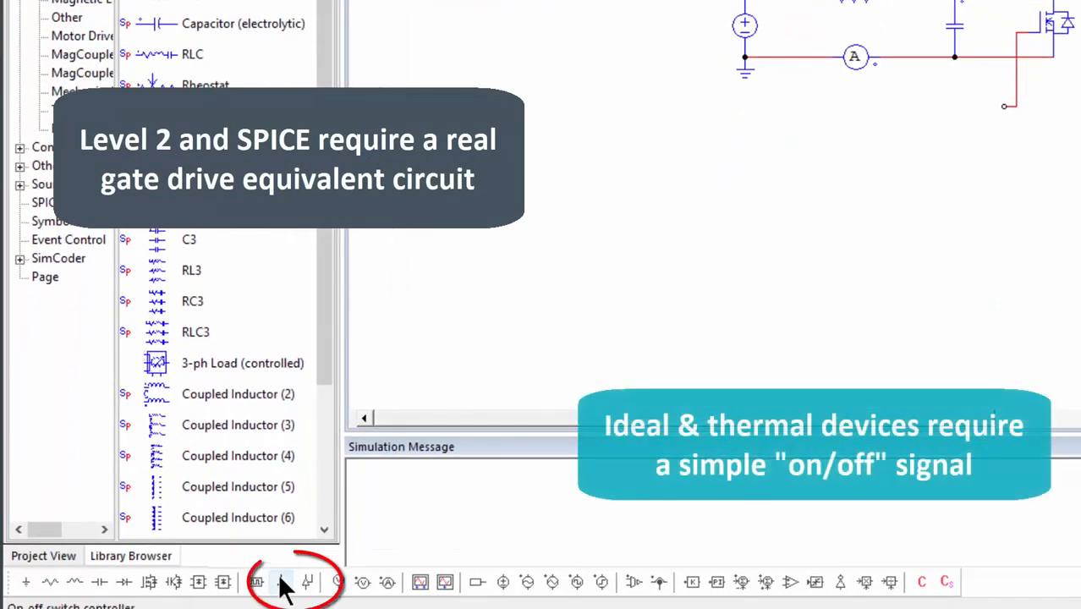
Place an on-off switch controller at the free end of the MOSFET's gate wire.
left_click(282, 582)
right_click(923, 154)
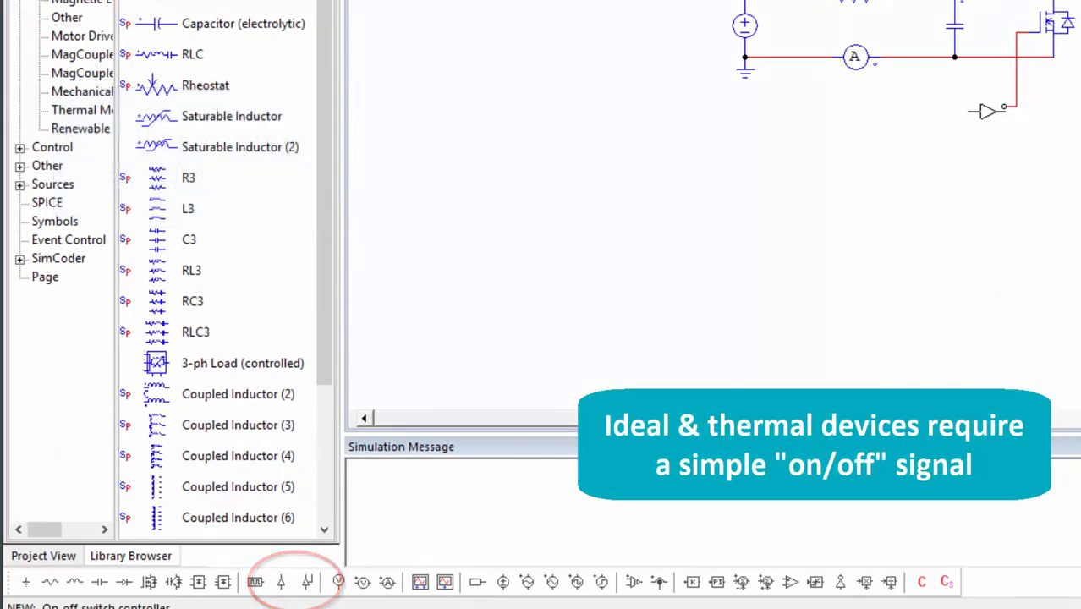
left_click(985, 108)
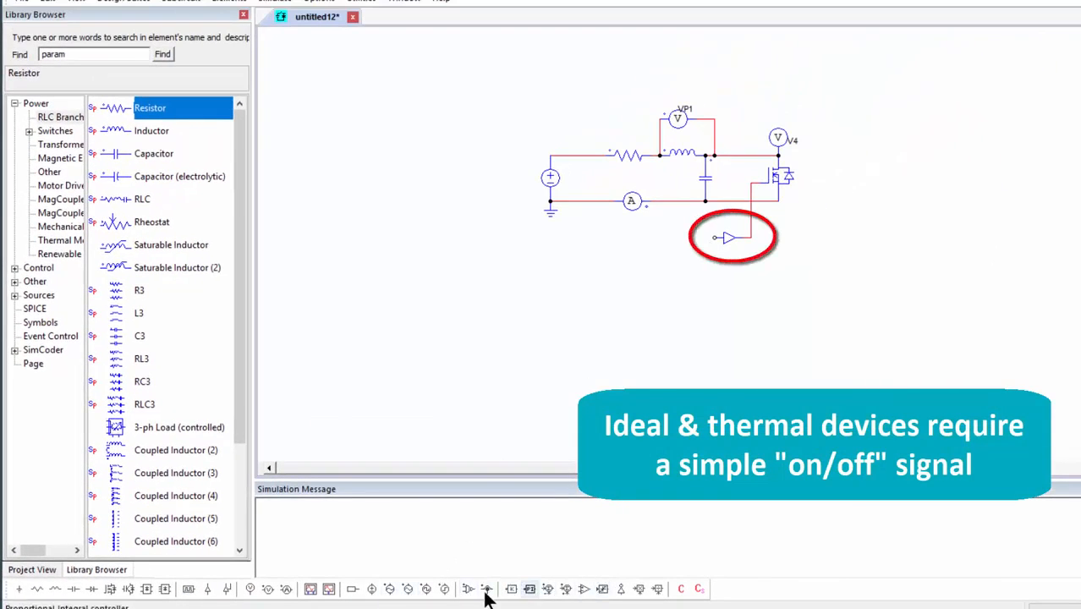
Place a square wave voltage source at the switch controller's input and connect a ground below it.
left_click(437, 584)
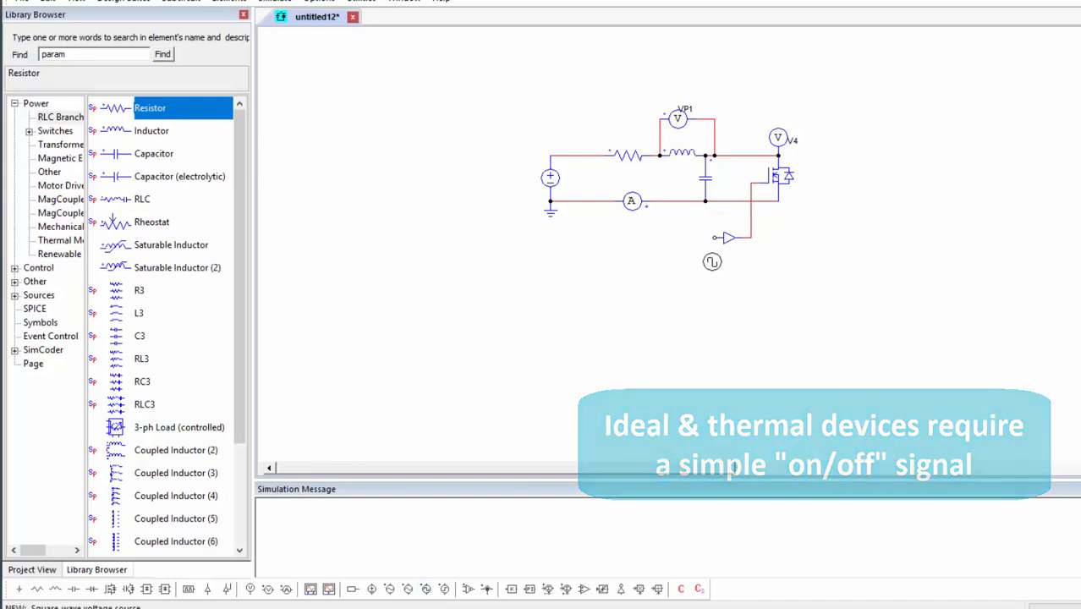
left_click(715, 260)
key("g")
left_click(702, 309)
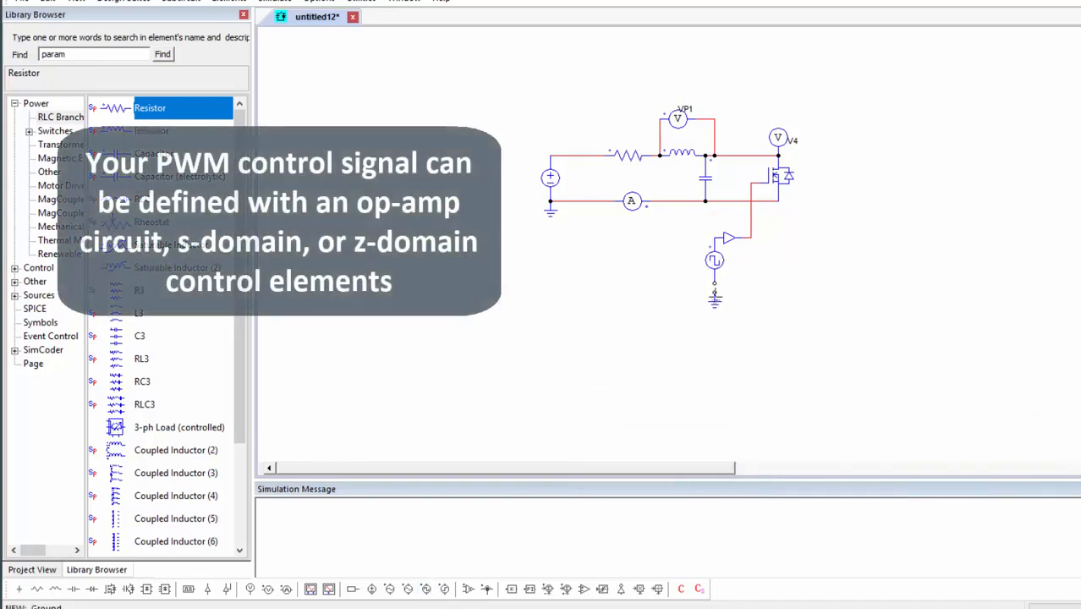
key("Escape")
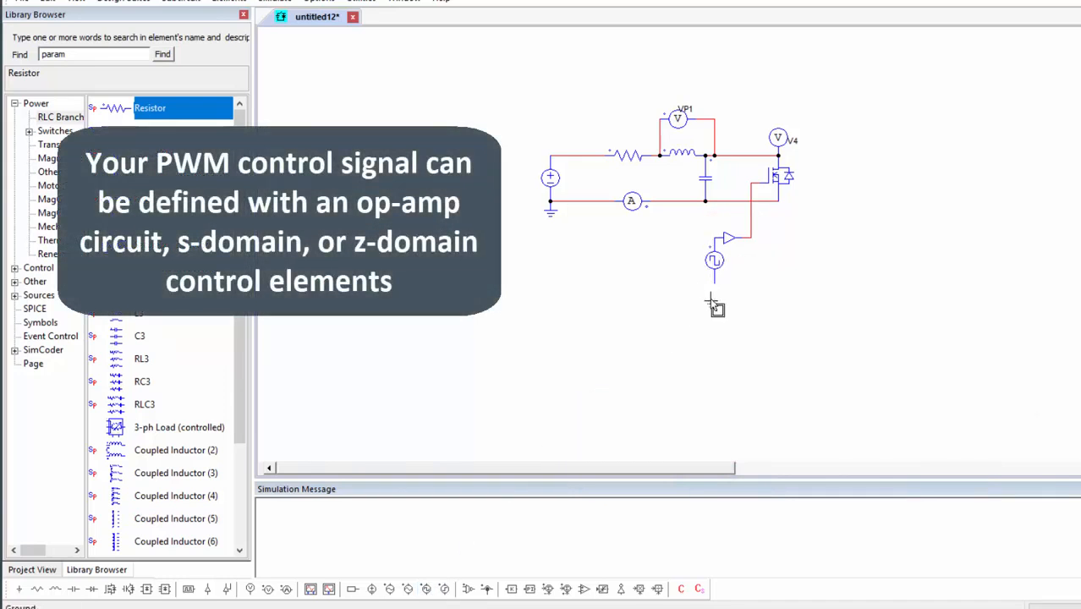
left_click(714, 295)
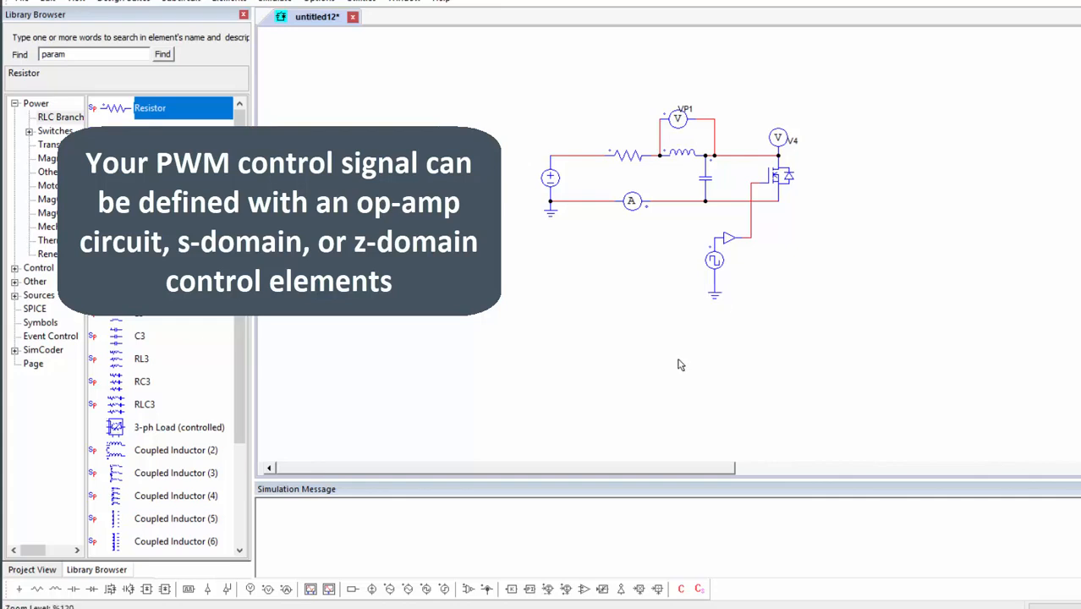
Sketch an example PWM circuit below the schematic: a comparator with a single-output block on its plus input and a triangular wave source on its minus input.
left_click(585, 588)
left_click(618, 365)
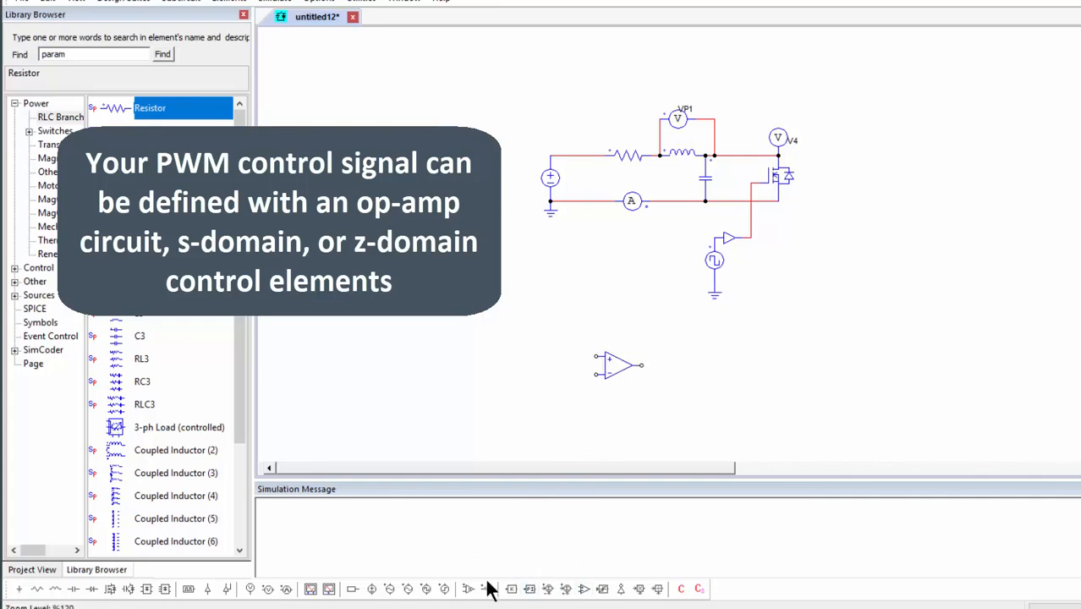
left_click(407, 590)
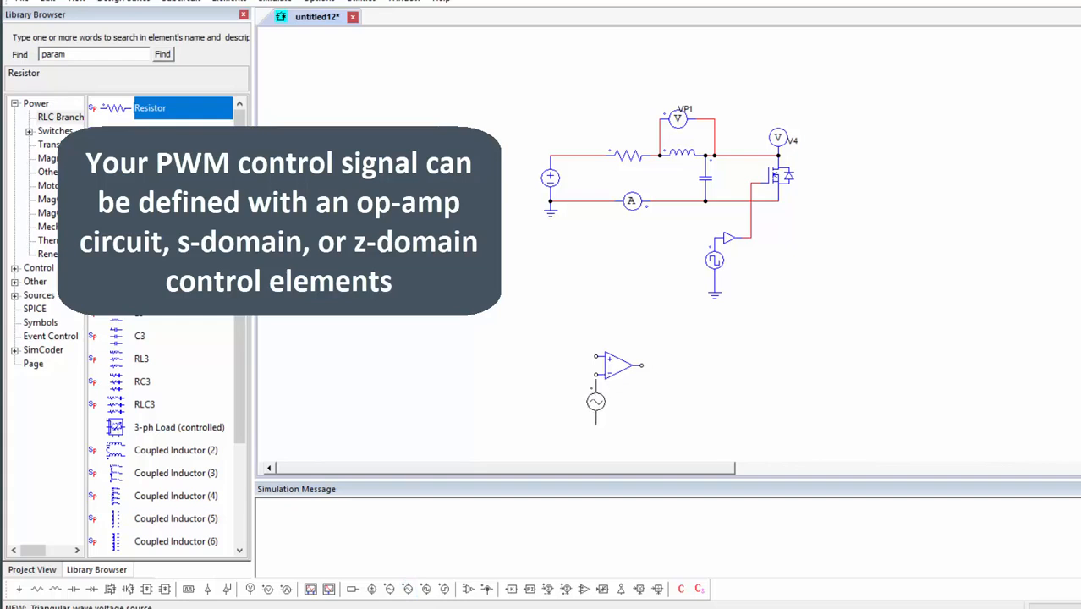
left_click(596, 397)
left_click(353, 590)
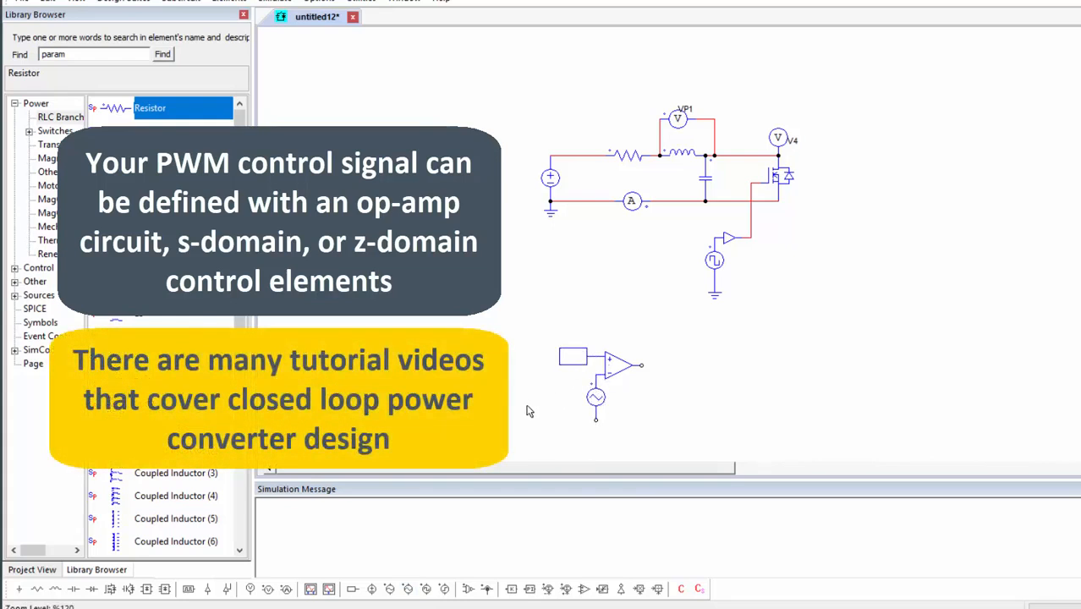
left_click(573, 355)
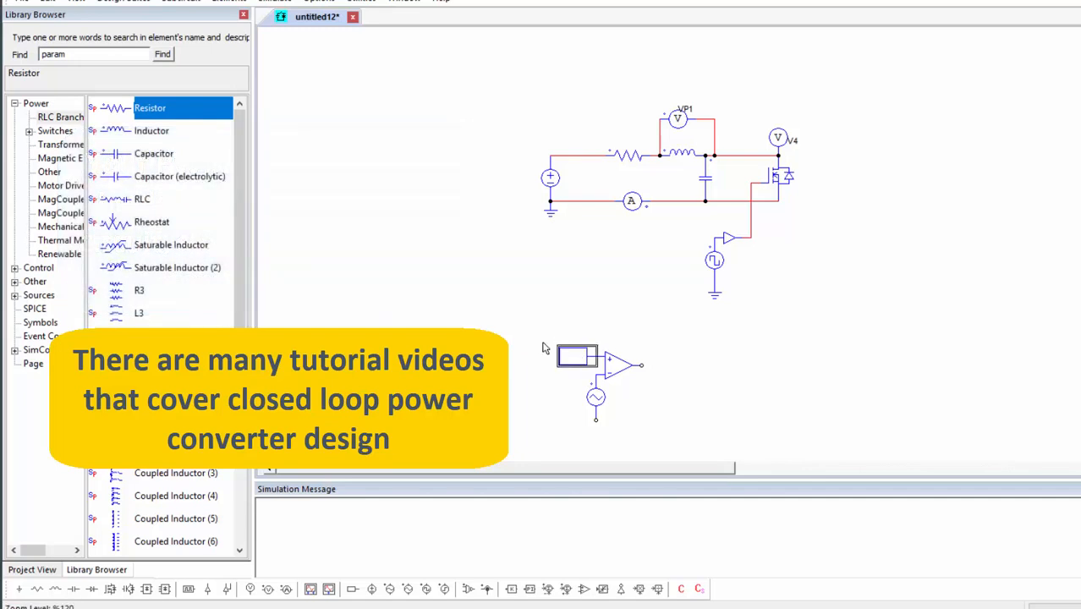
Delete the example PWM circuit below the main schematic.
left_click(515, 313)
left_click_drag(613, 428, 684, 447)
key("Delete")
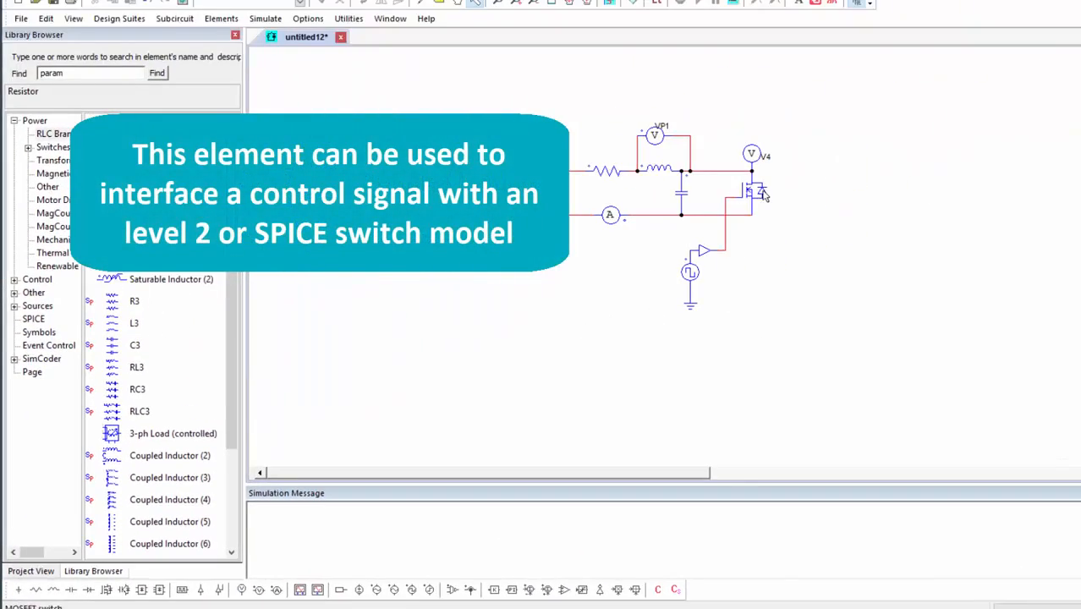
Rename the voltage probe above the MOSFET to V_mosfet and set the inductor's inductance to the expression 10u*2.
double_click(751, 153)
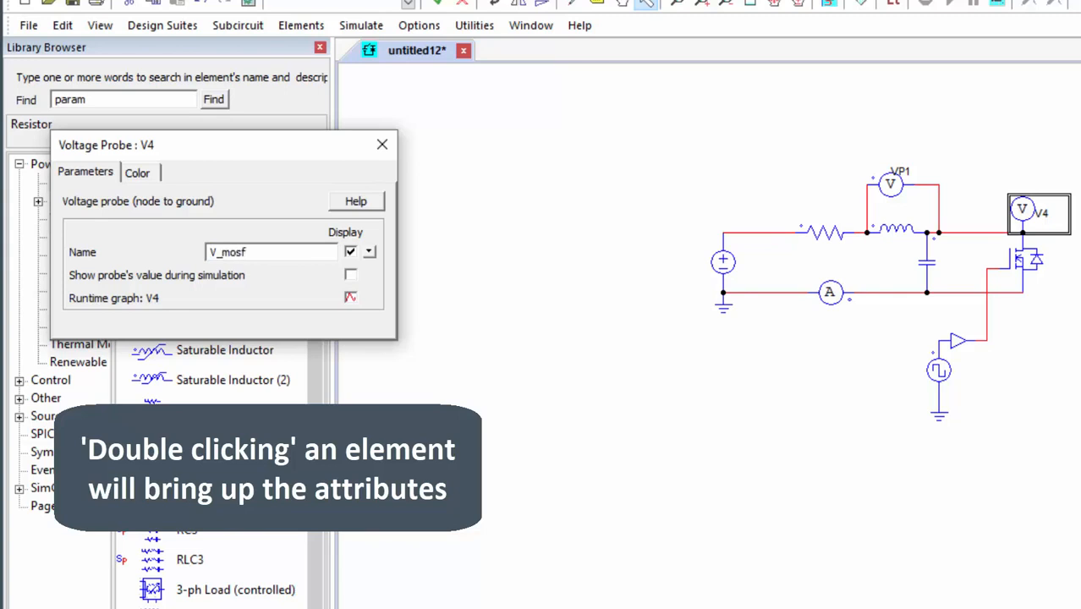
left_click(381, 145)
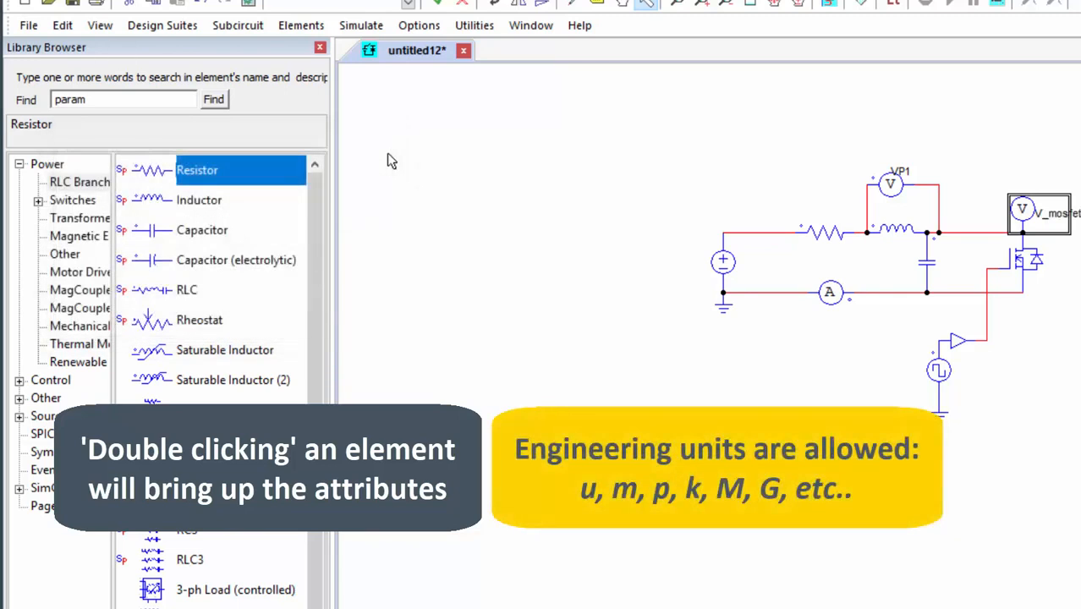
double_click(899, 233)
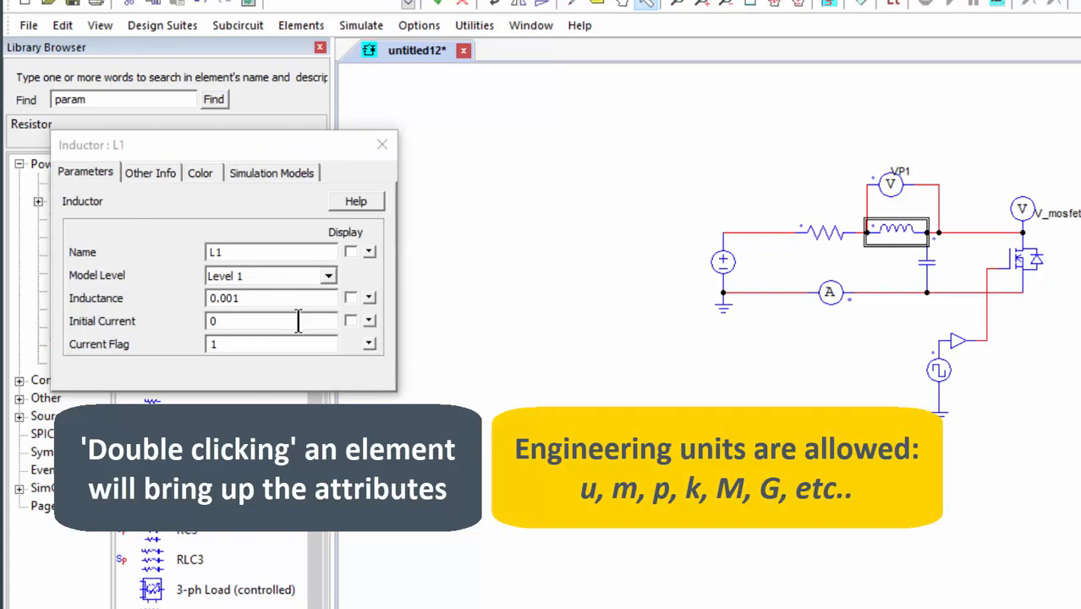
double_click(286, 292)
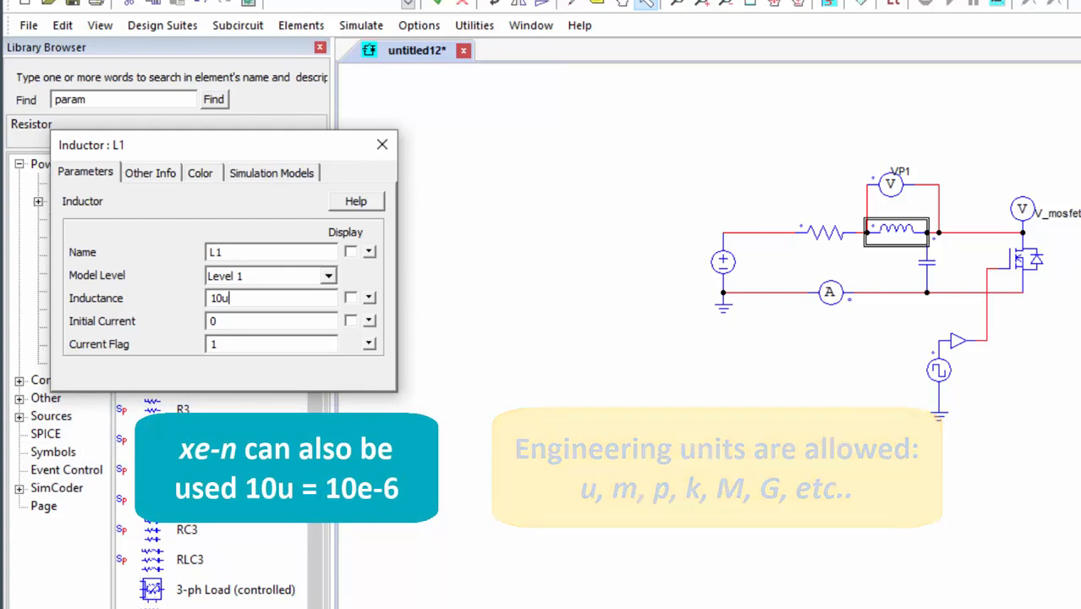
type("*2")
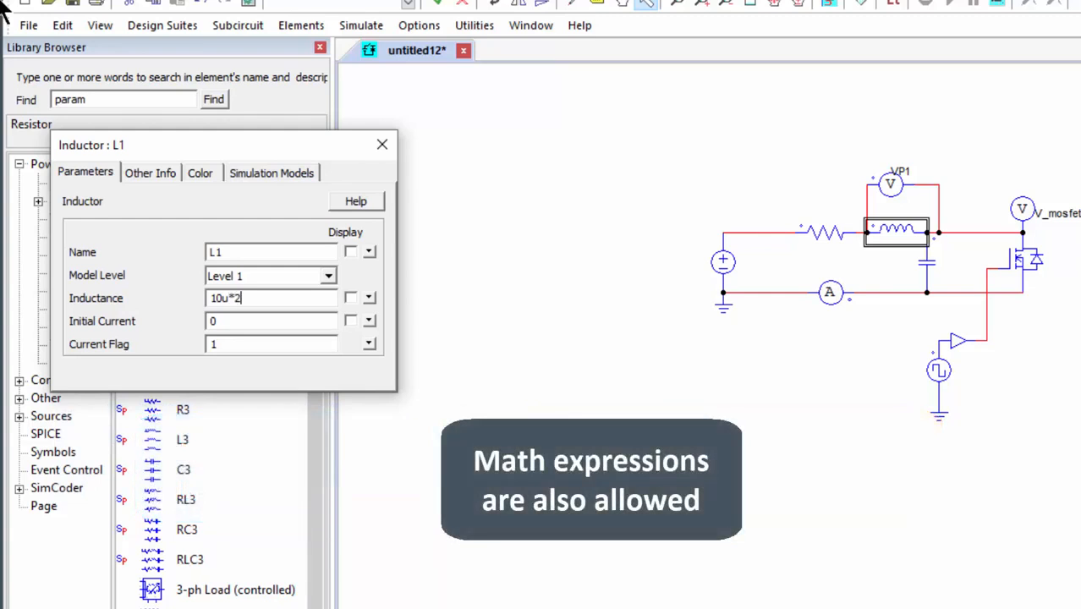
left_click(383, 144)
Set the resistor's resistance to 1k and the capacitor's capacitance to the variable C.
double_click(825, 237)
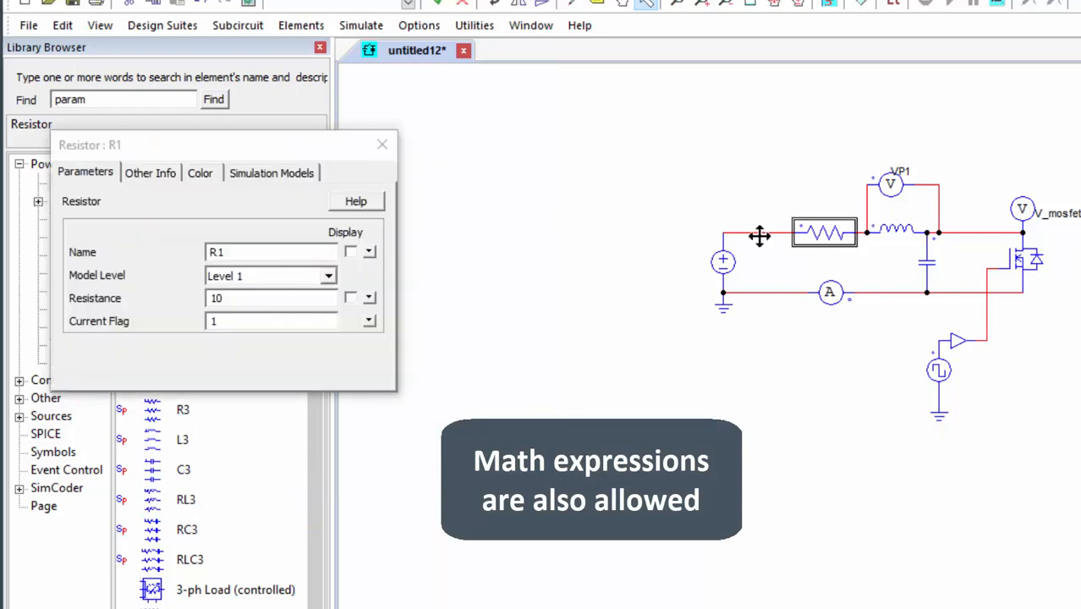
double_click(258, 298)
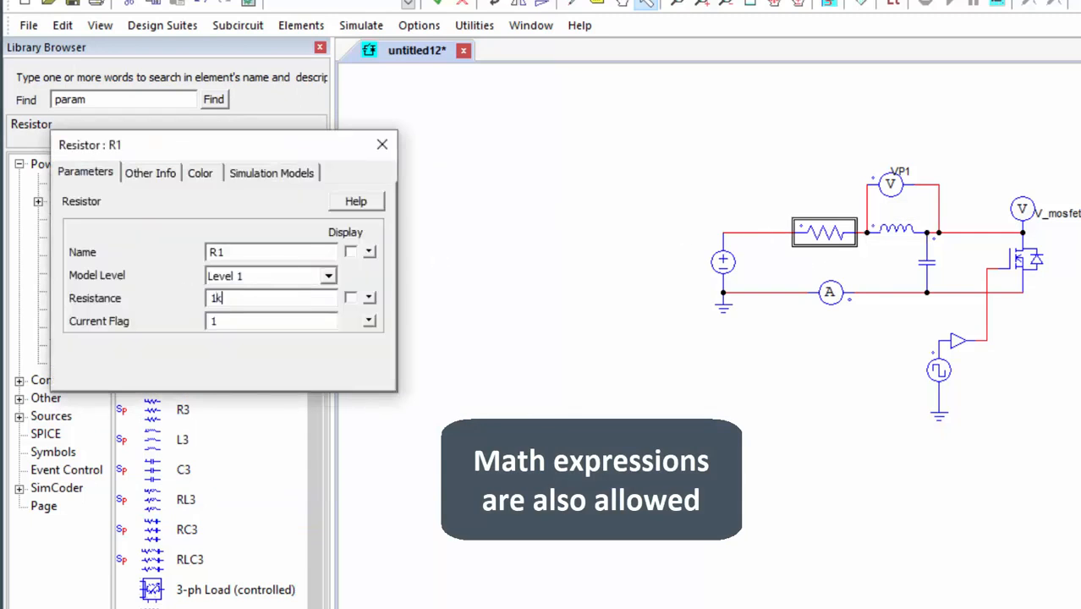
left_click(383, 144)
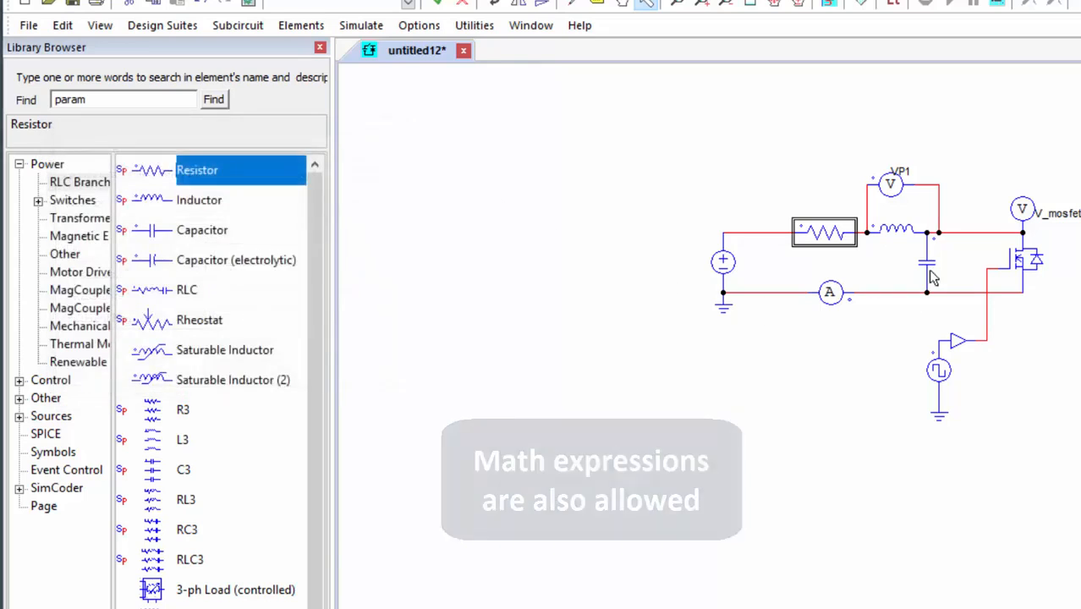
double_click(928, 262)
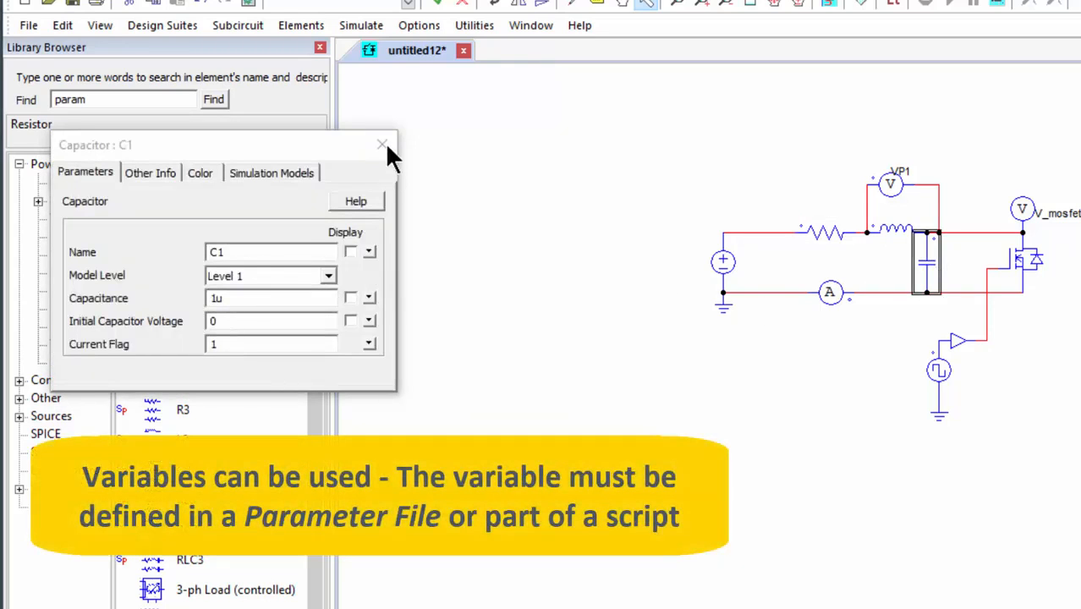
double_click(261, 298)
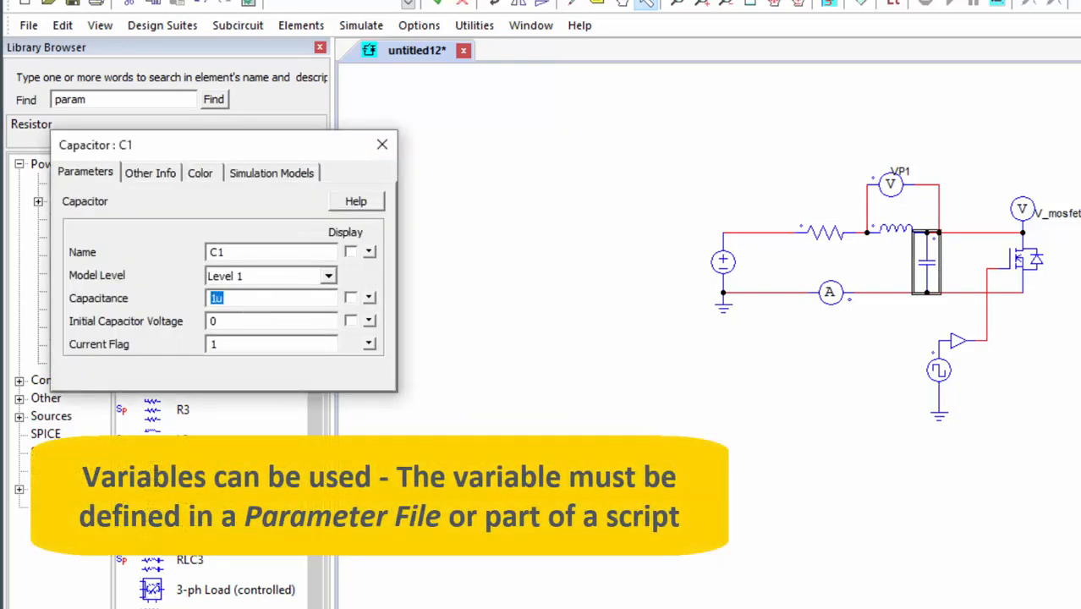
Set the DC voltage source's amplitude to the variable V and display it on the schematic.
double_click(723, 262)
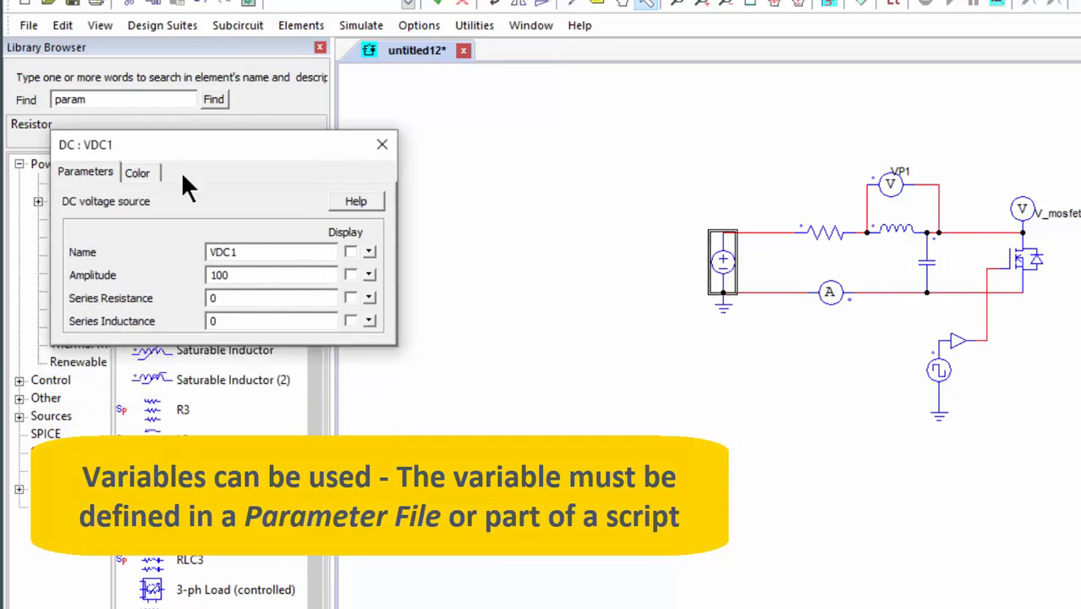
double_click(256, 275)
type("V")
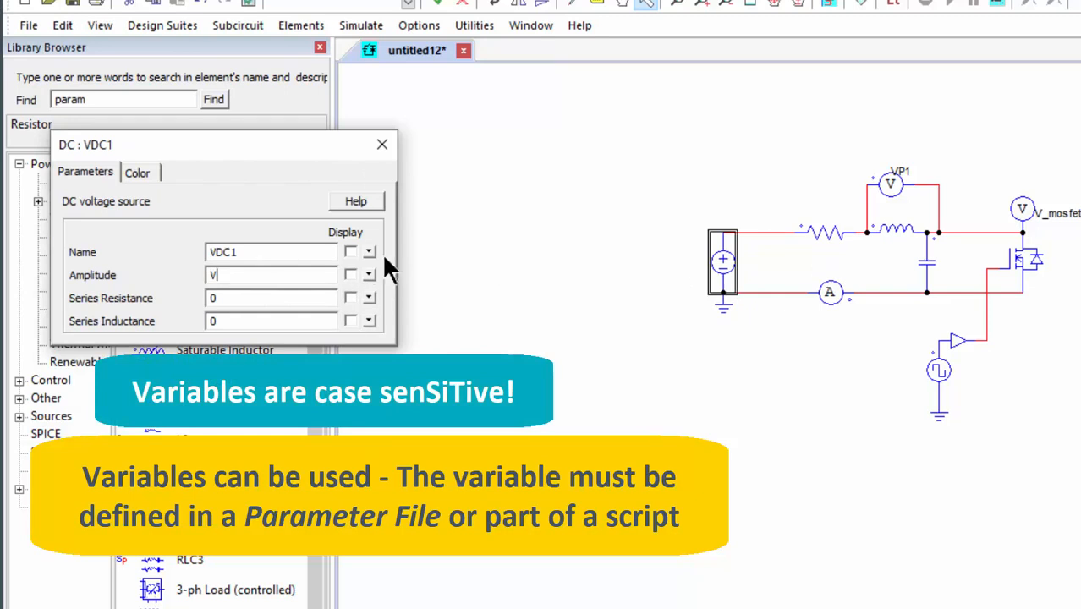
left_click(348, 275)
Turn on the schematic display of the capacitor's capacitance.
double_click(923, 261)
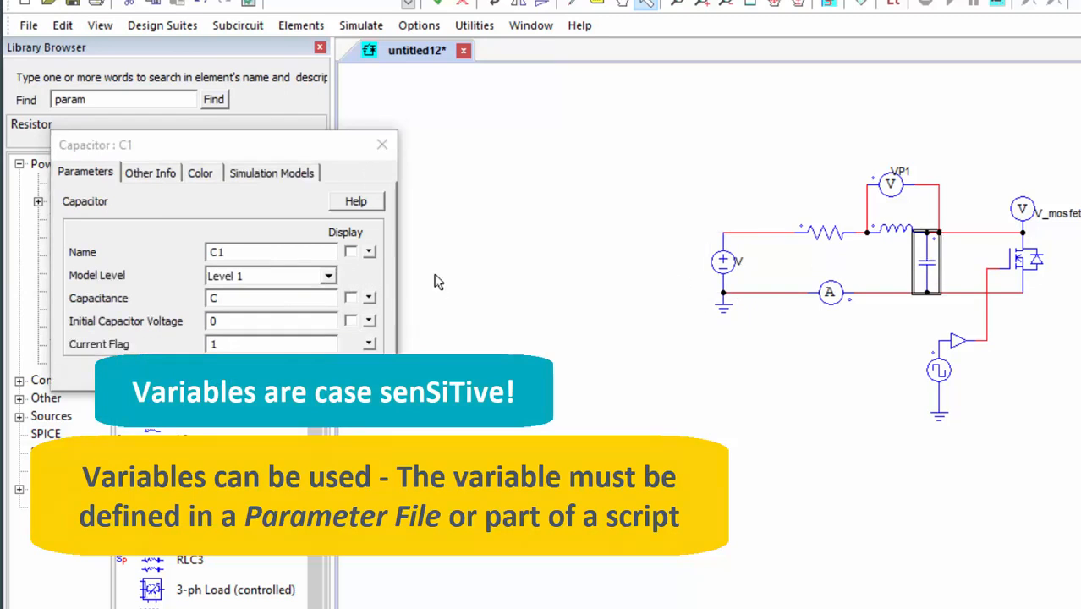
left_click(350, 298)
left_click(382, 145)
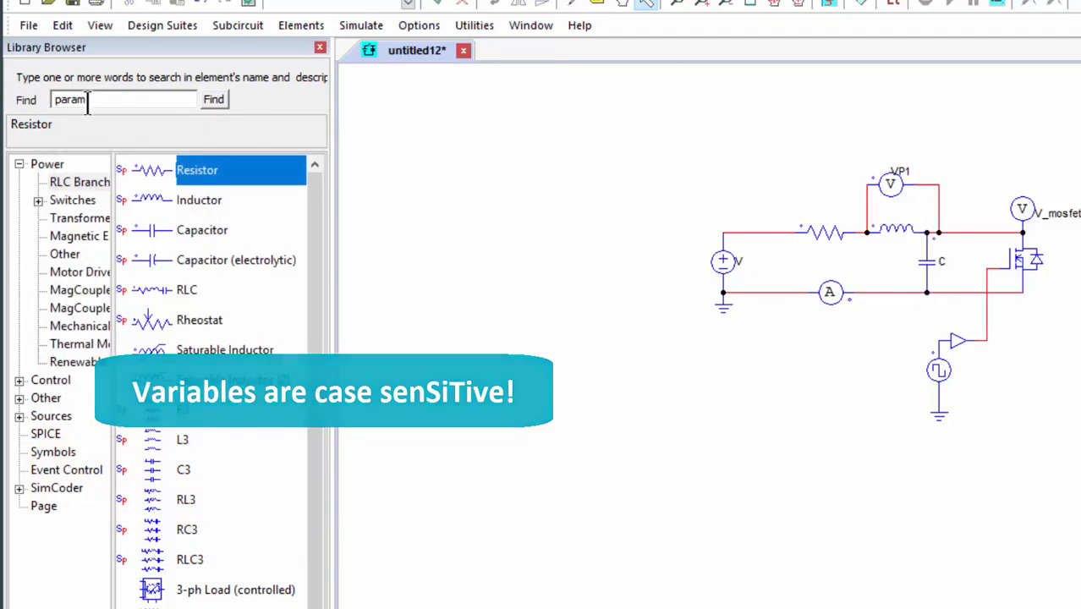
Search the element library for "para" and place a Parameter File beside the DC voltage source.
double_click(141, 100)
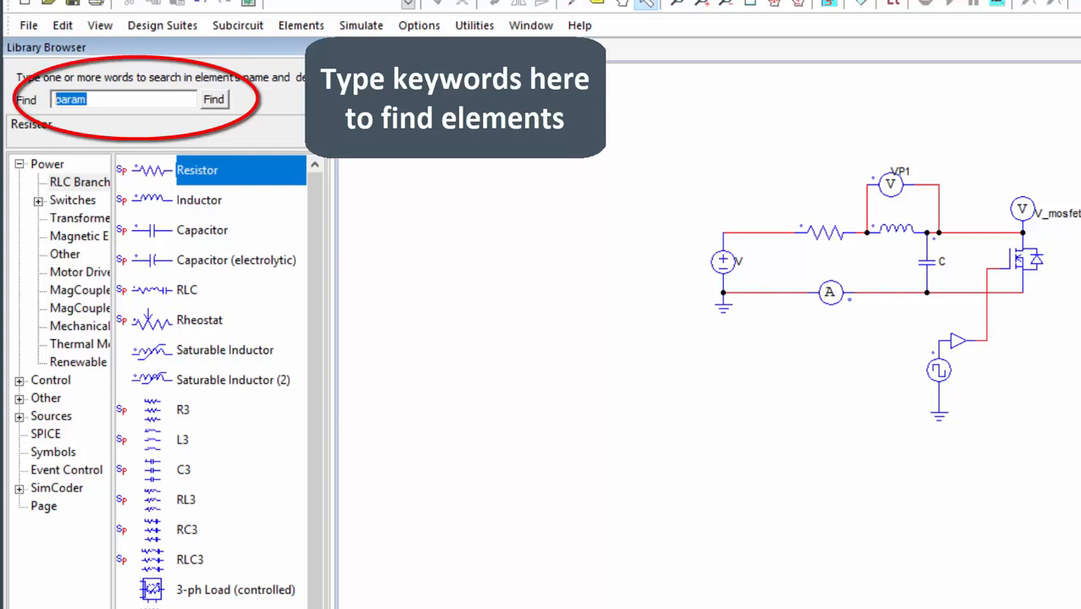
type("para")
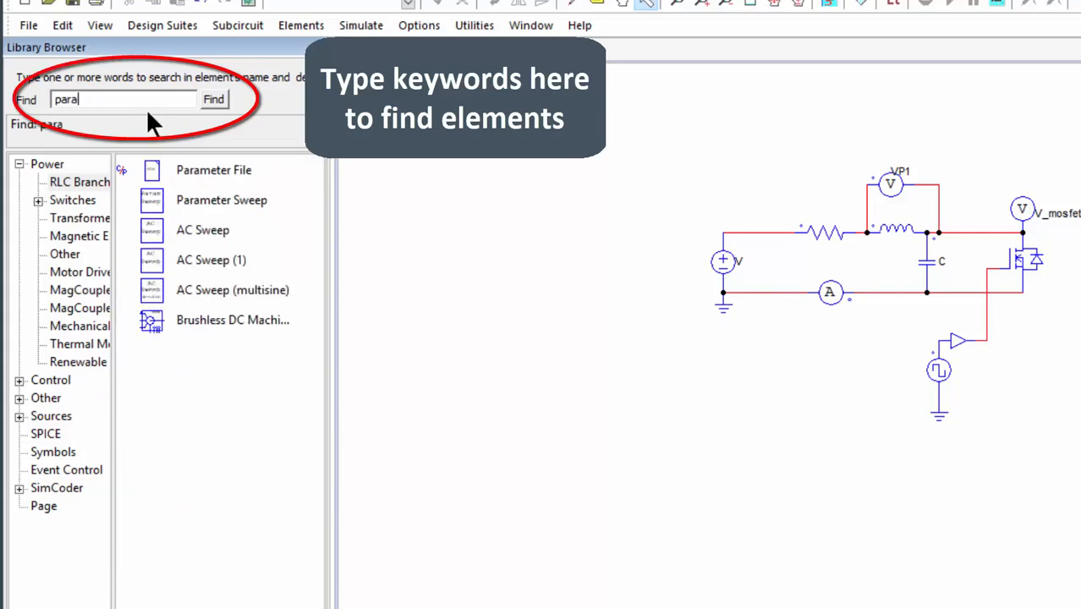
left_click(212, 171)
left_click_drag(212, 172, 633, 252)
Define V = 200 and C = 10u in the parameter file.
double_click(615, 226)
left_click(296, 223)
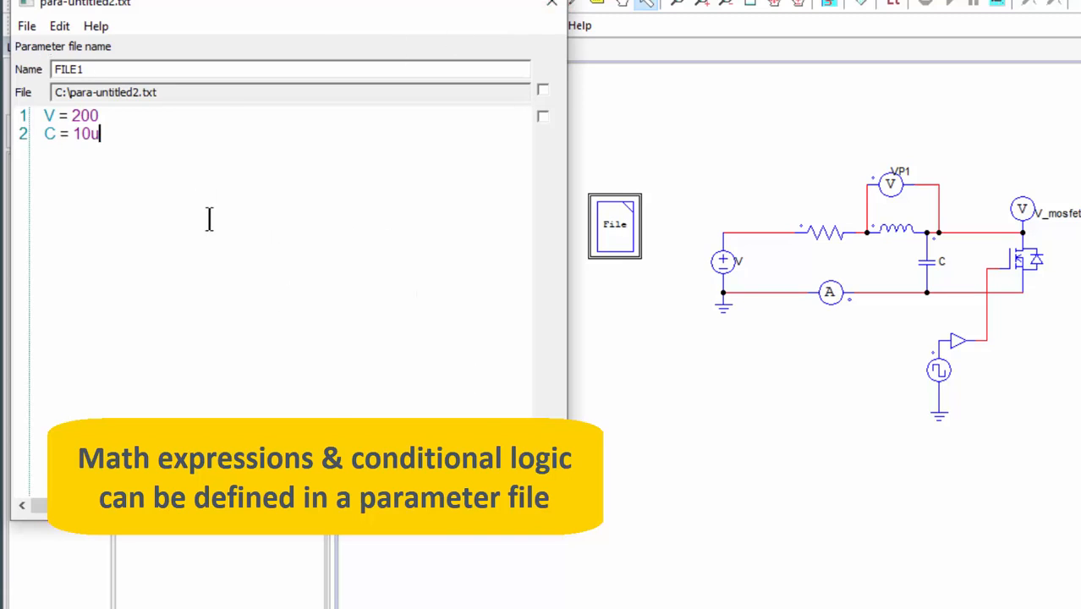
left_click(551, 3)
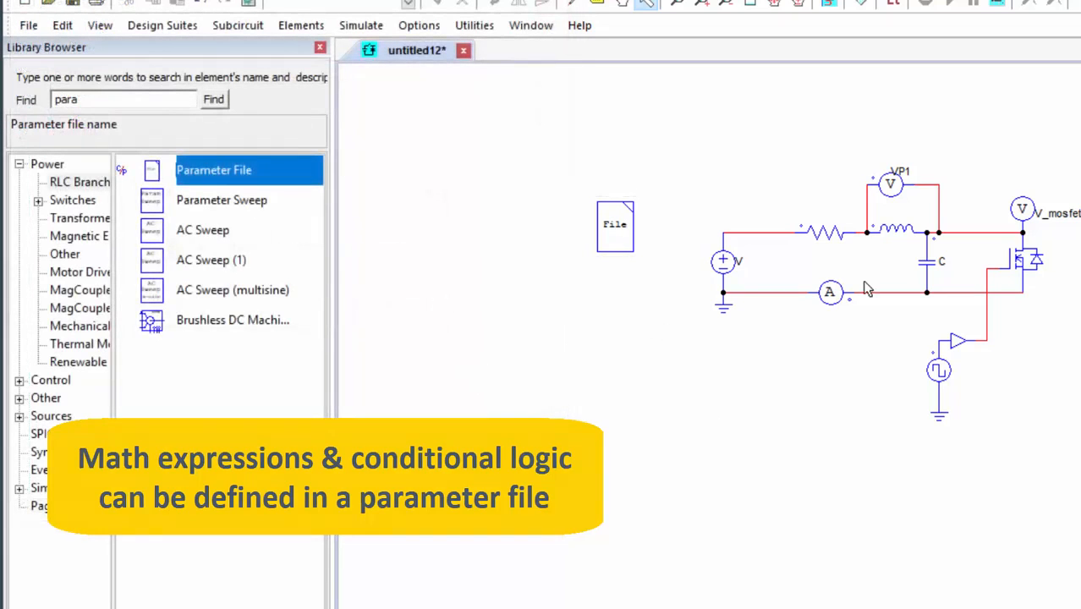
Add a Simulation Control element above the parameter file and view its PSIM, SPICE and SimCoder settings.
left_click(362, 25)
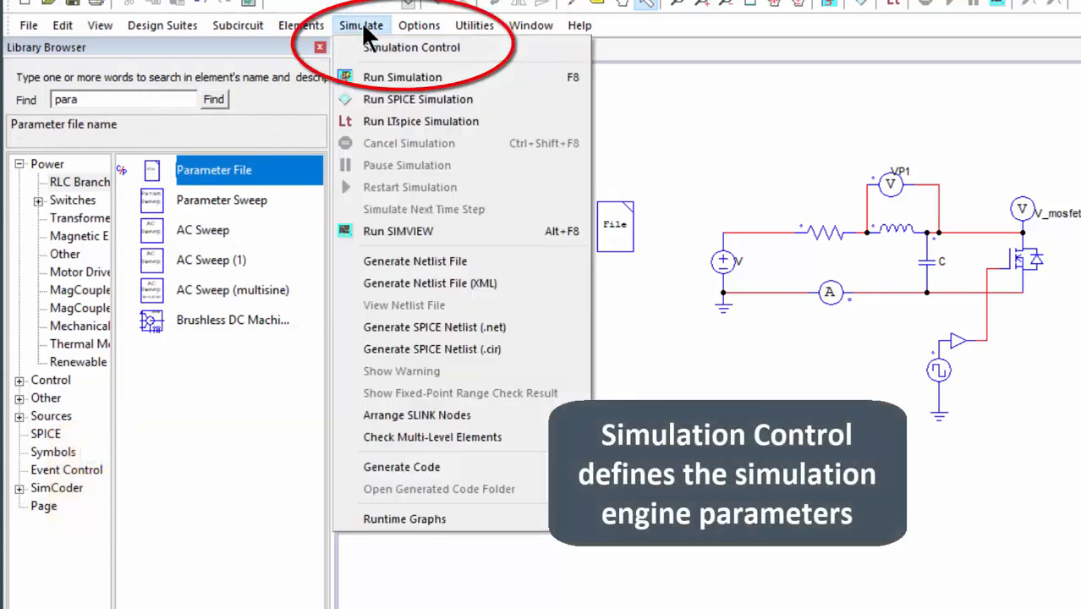
left_click(366, 46)
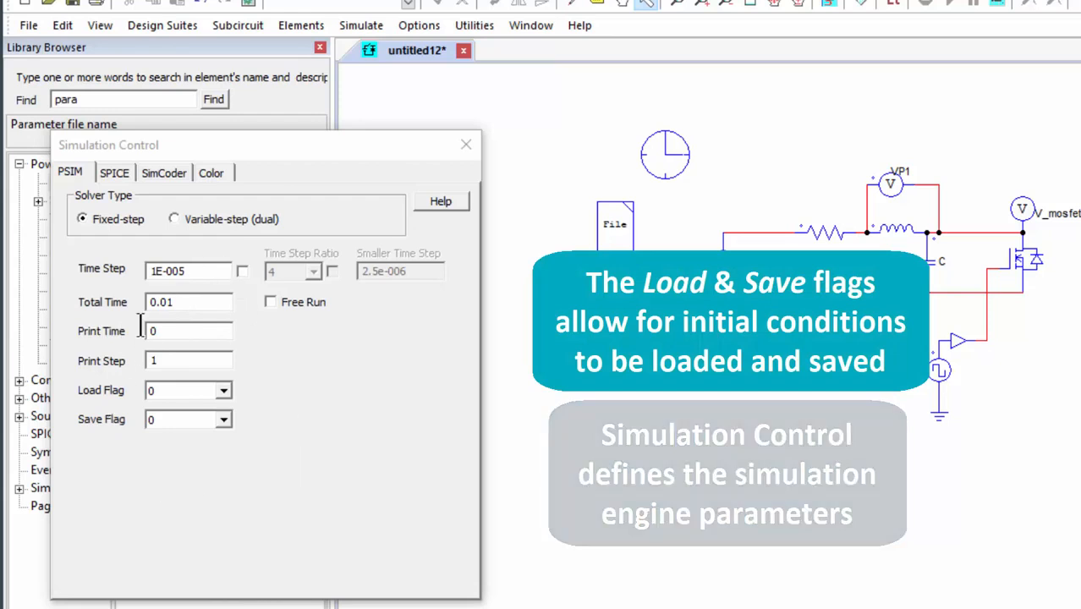
left_click(111, 172)
left_click(169, 173)
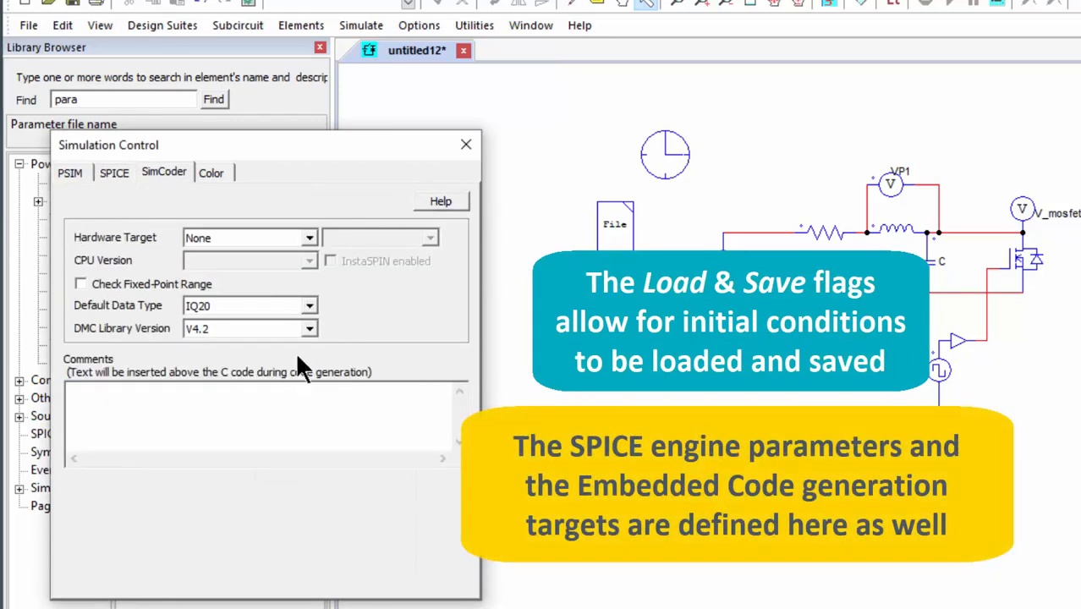
View the available SimCoder hardware targets, return to the PSIM solver settings and close the Simulation Control dialog.
left_click(280, 236)
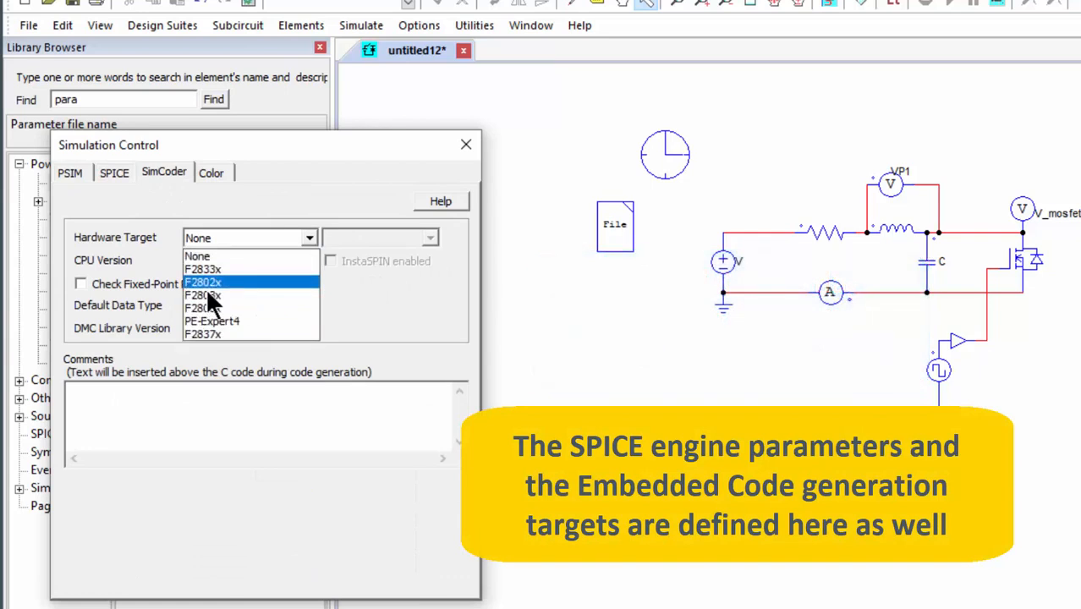
left_click(68, 175)
left_click(65, 177)
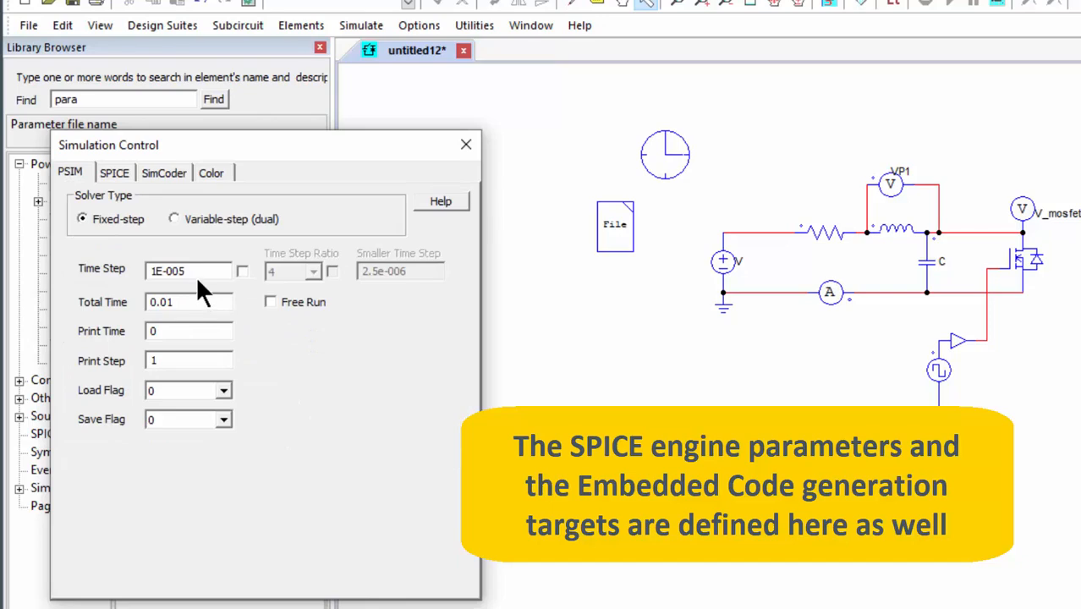
left_click(371, 144)
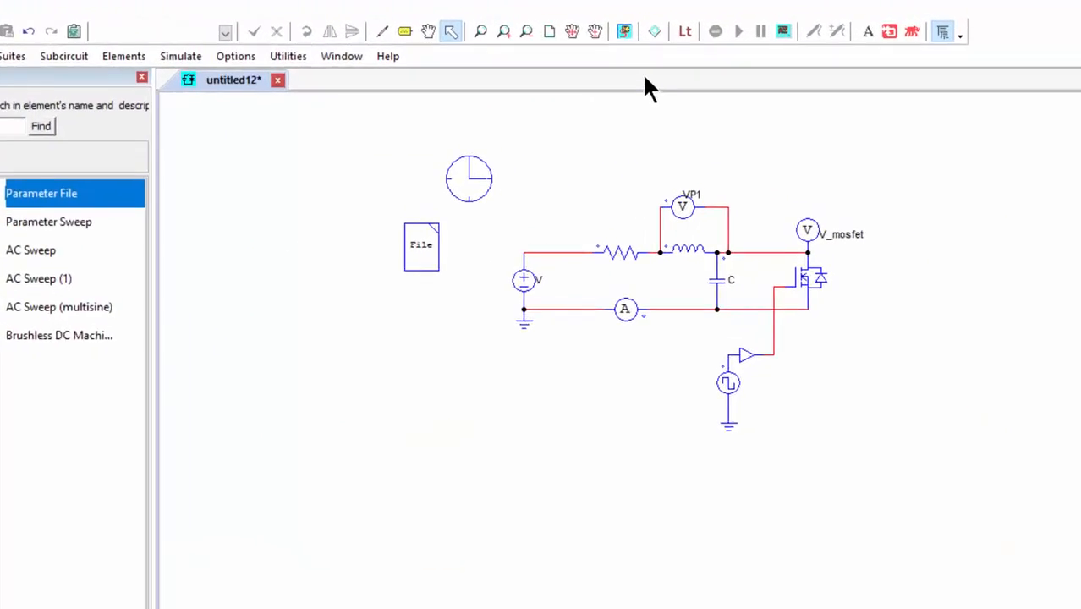
Run the simulation of the circuit and plot the V_mosfet waveform.
left_click(624, 31)
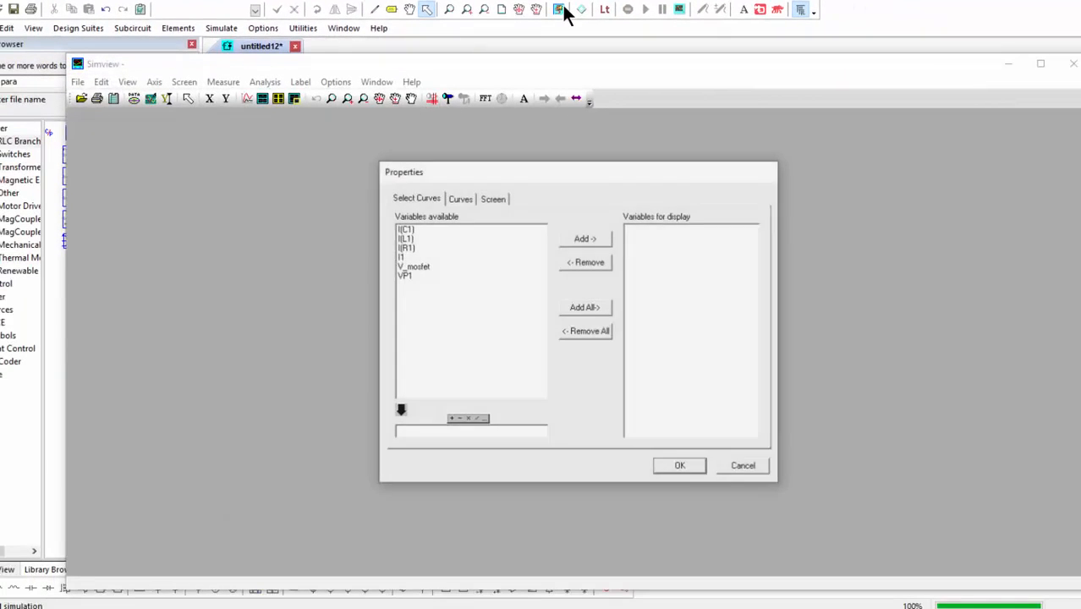
left_click(416, 267)
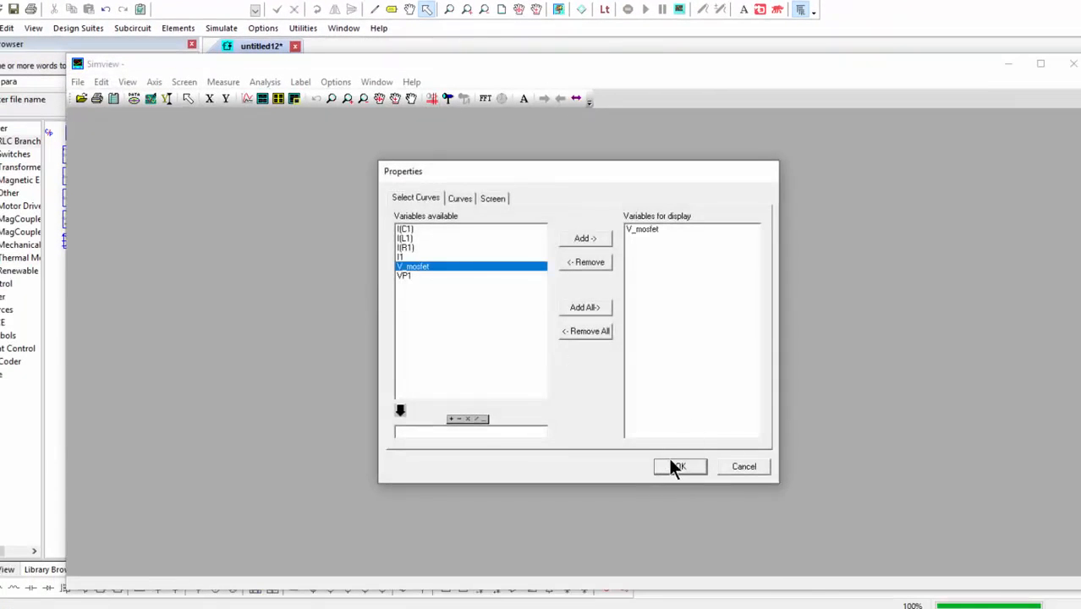
left_click(677, 466)
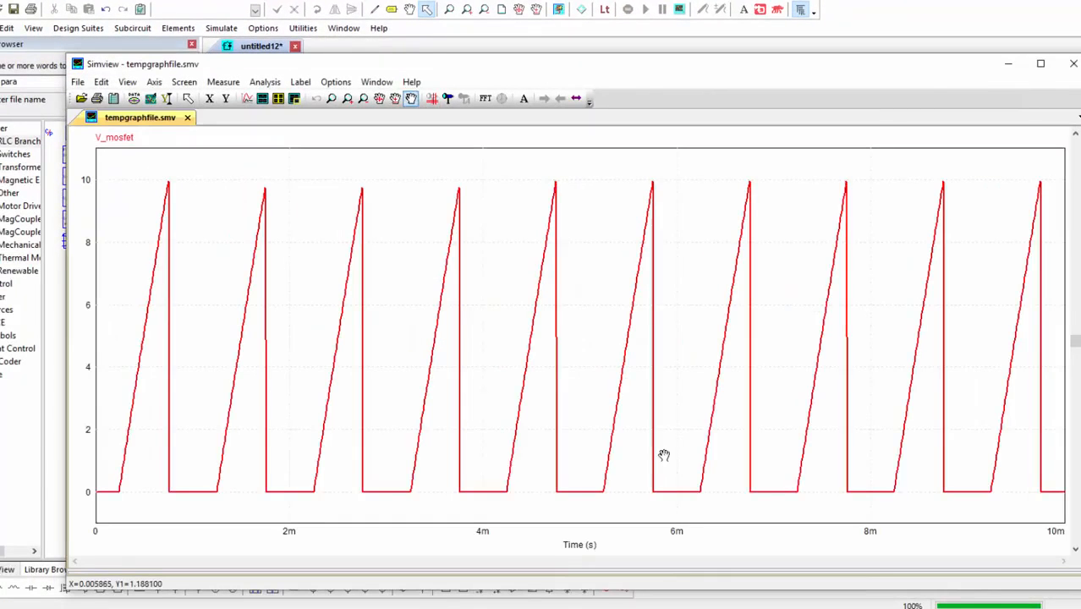
Add the I(C1) curve to the V_mosfet plot and assign it to a new Y-axis.
left_click(248, 99)
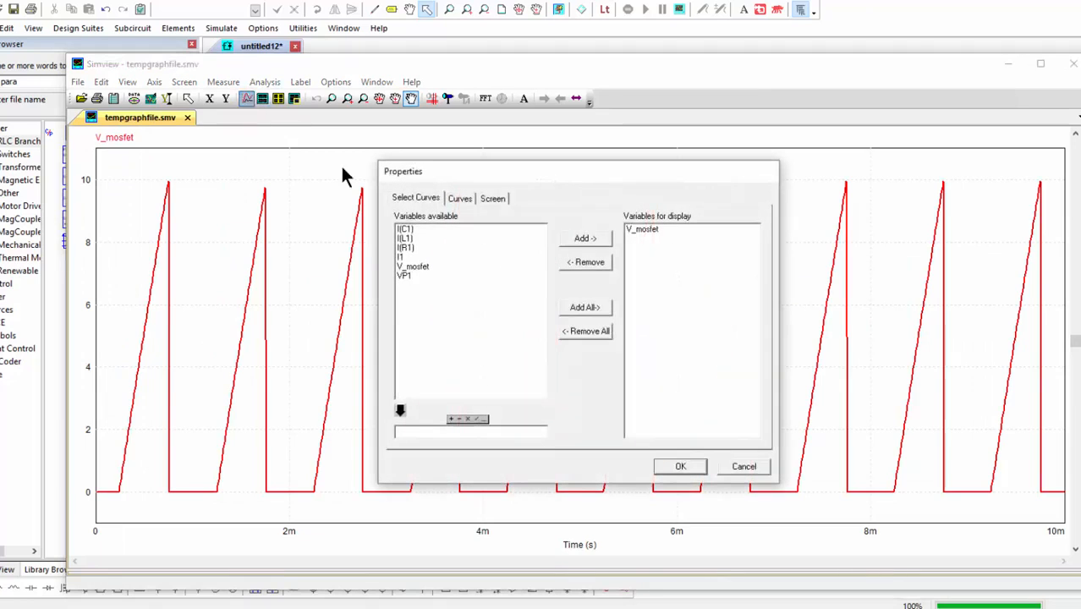
left_click(406, 230)
left_click(585, 237)
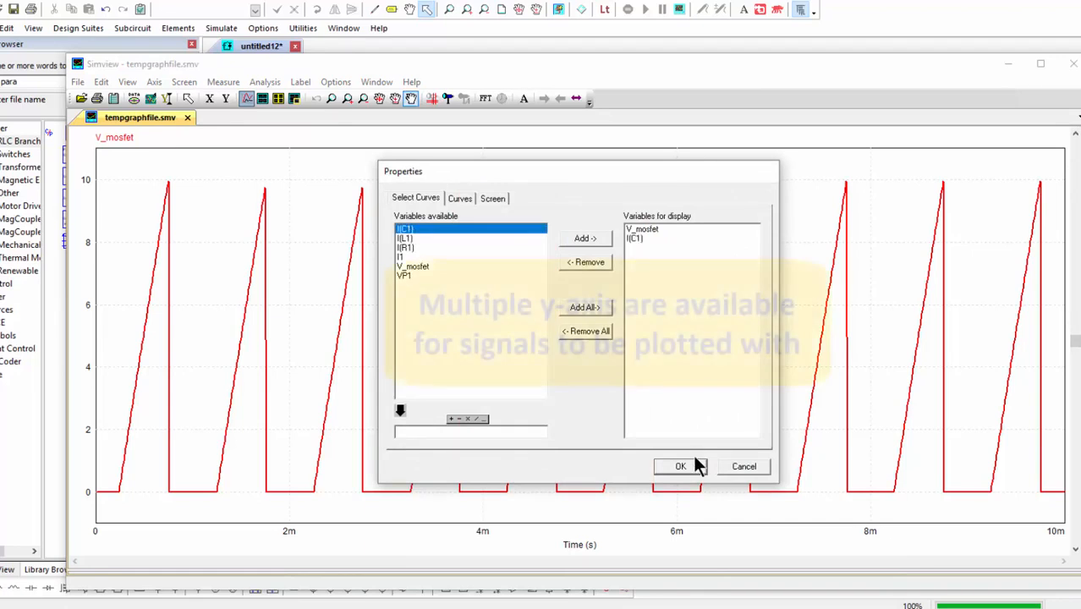
left_click(680, 466)
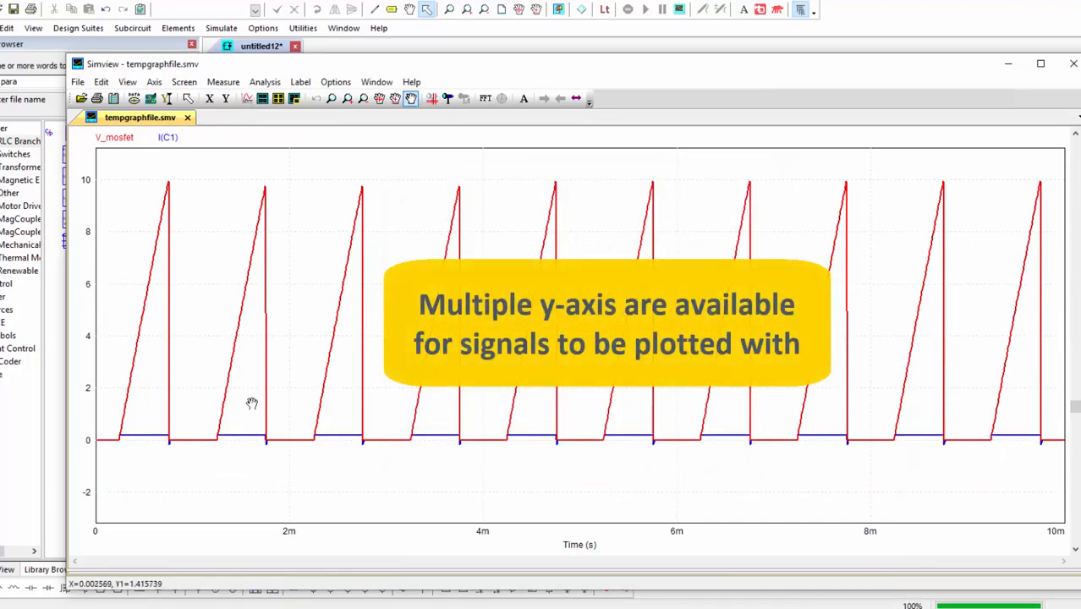
right_click(170, 139)
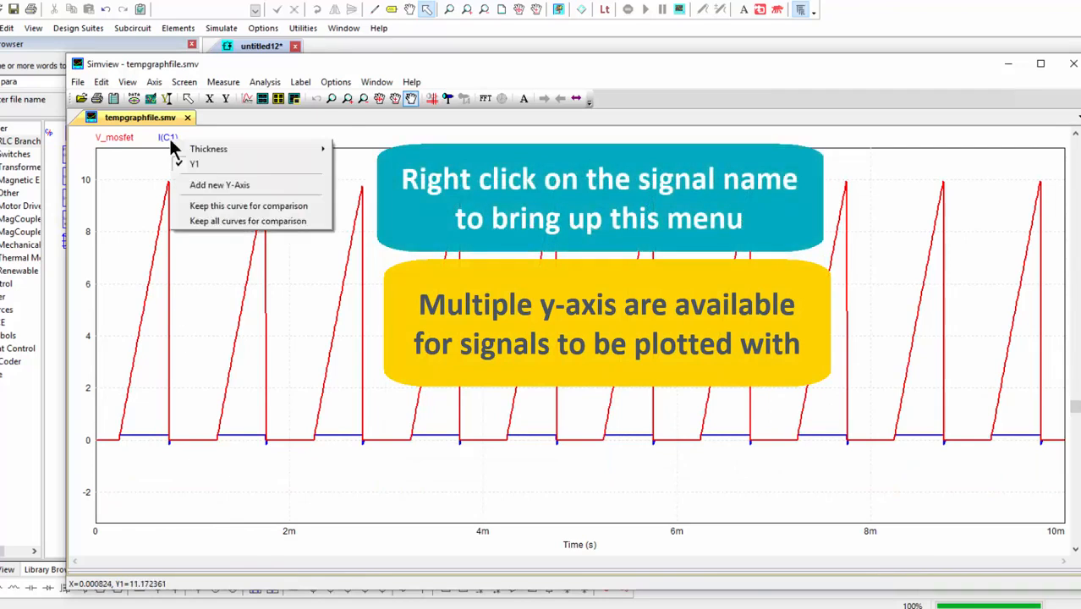
left_click(225, 186)
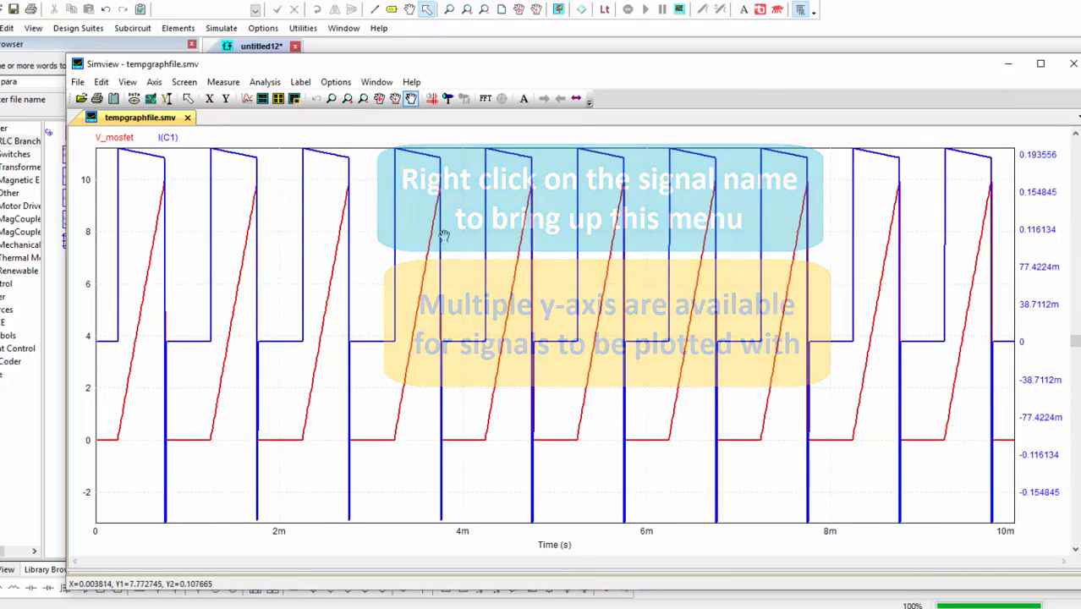
Add a second screen below the existing plot showing the resistor current I(R1).
left_click(262, 96)
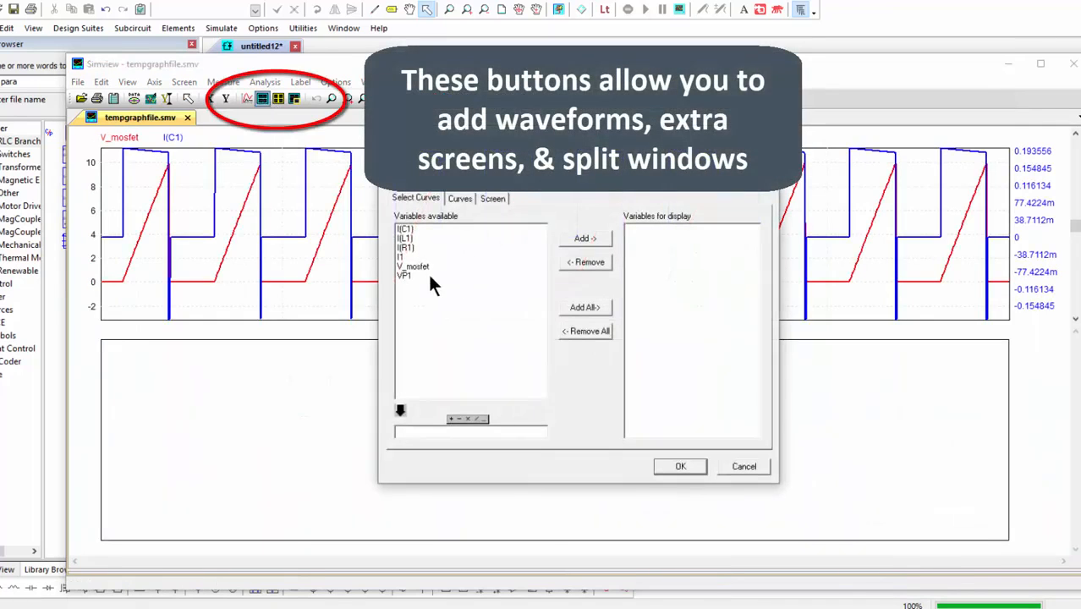
left_click(418, 248)
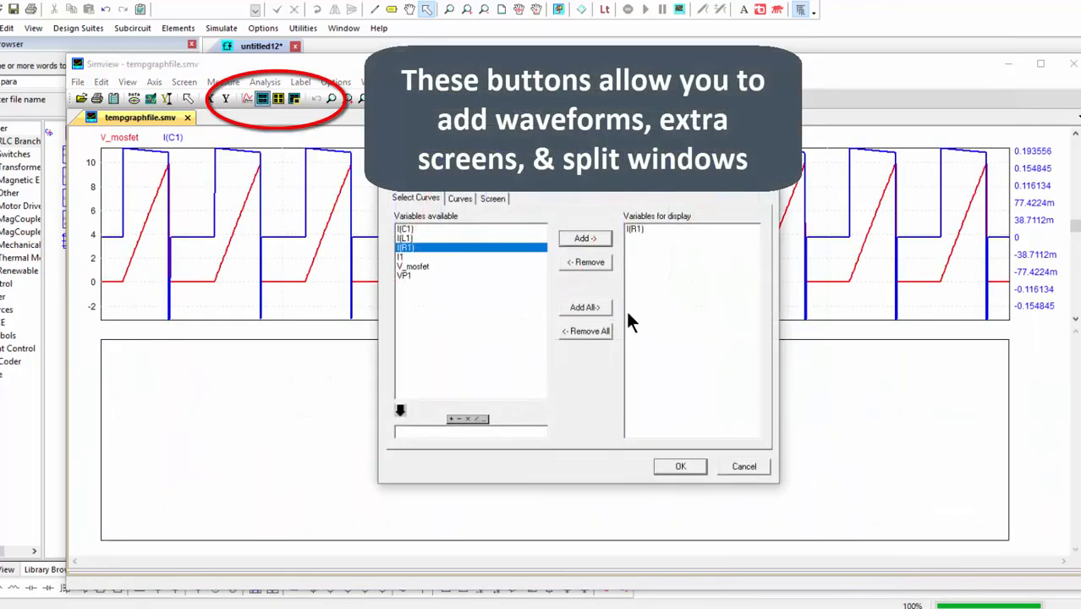
left_click(680, 467)
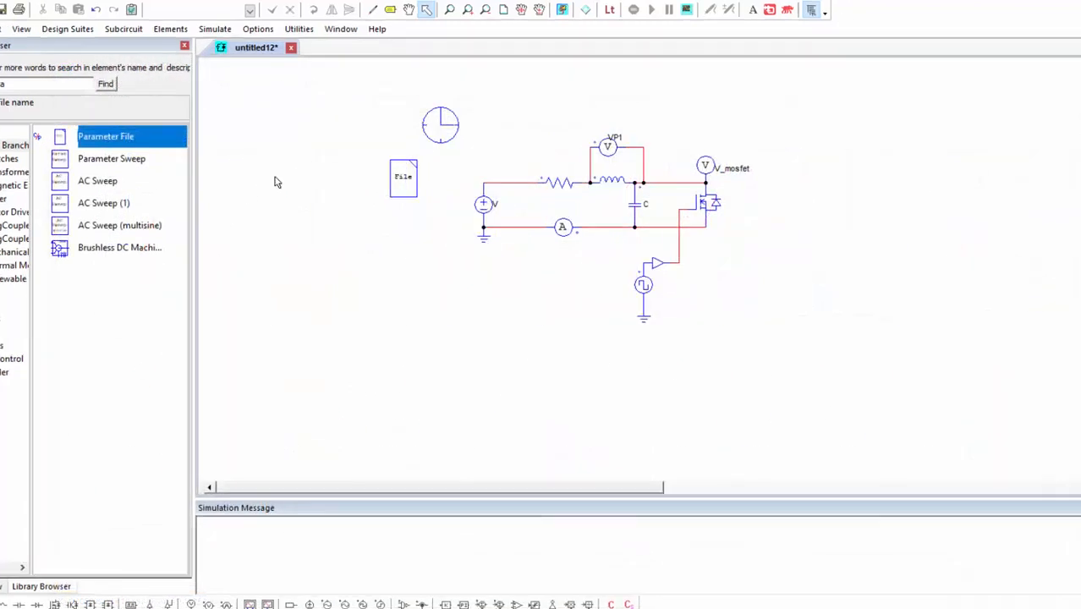
Search the PSIM help for "phase" and open the example phase-shifted full-bridge dc power supply (600W 200kHz).psimsch.
left_click(376, 29)
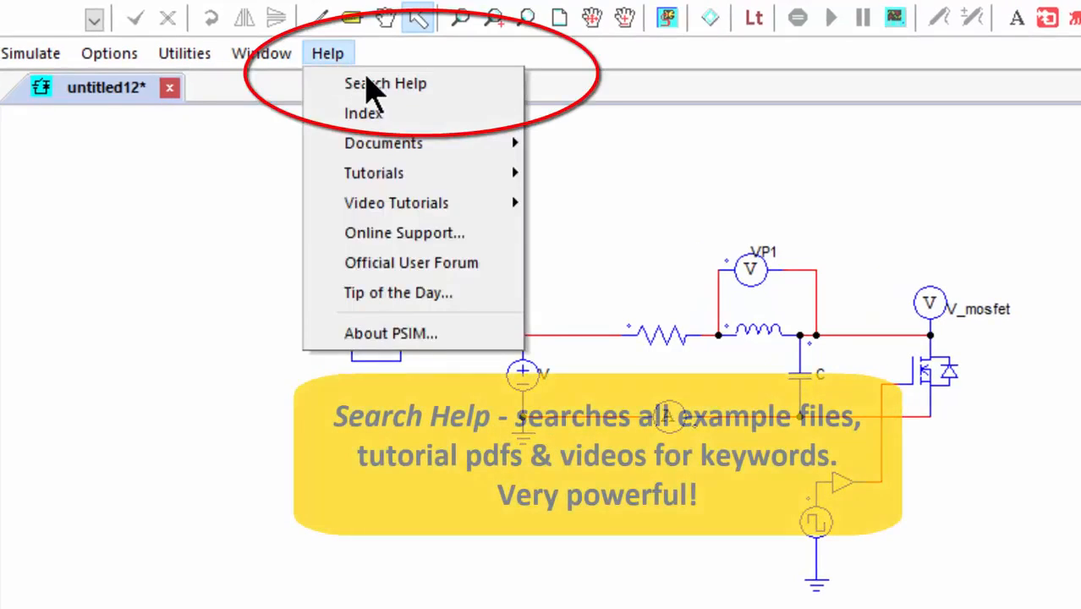
left_click(375, 85)
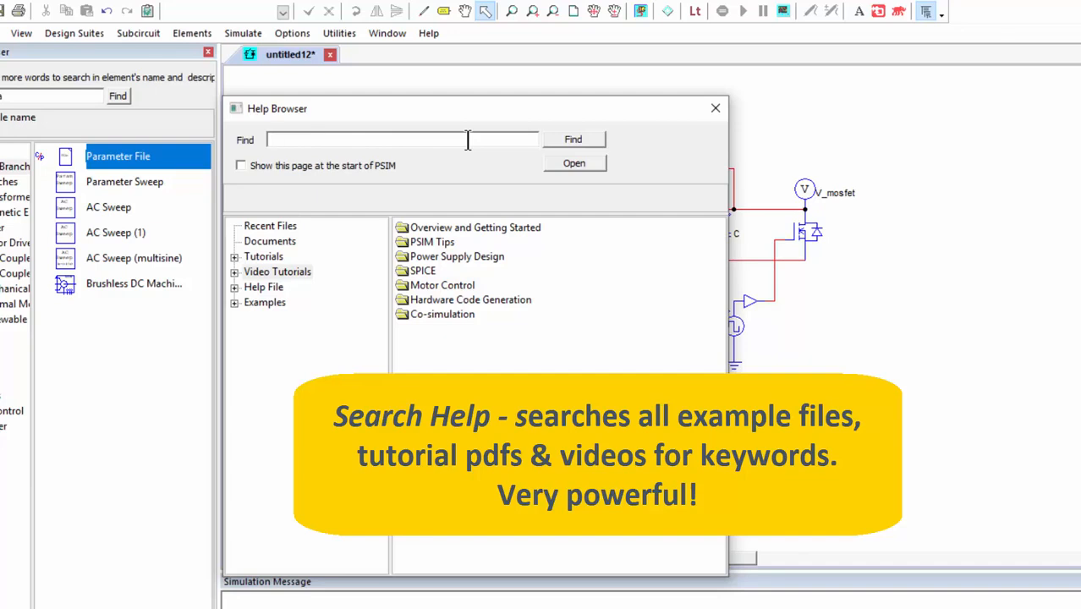
type("phase")
key("Return")
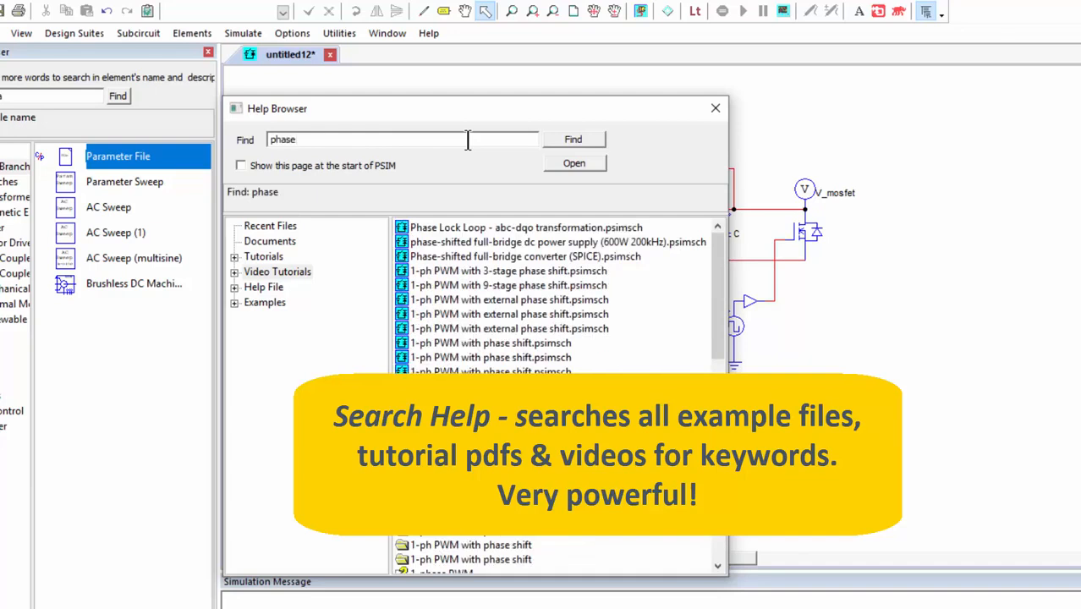
double_click(696, 242)
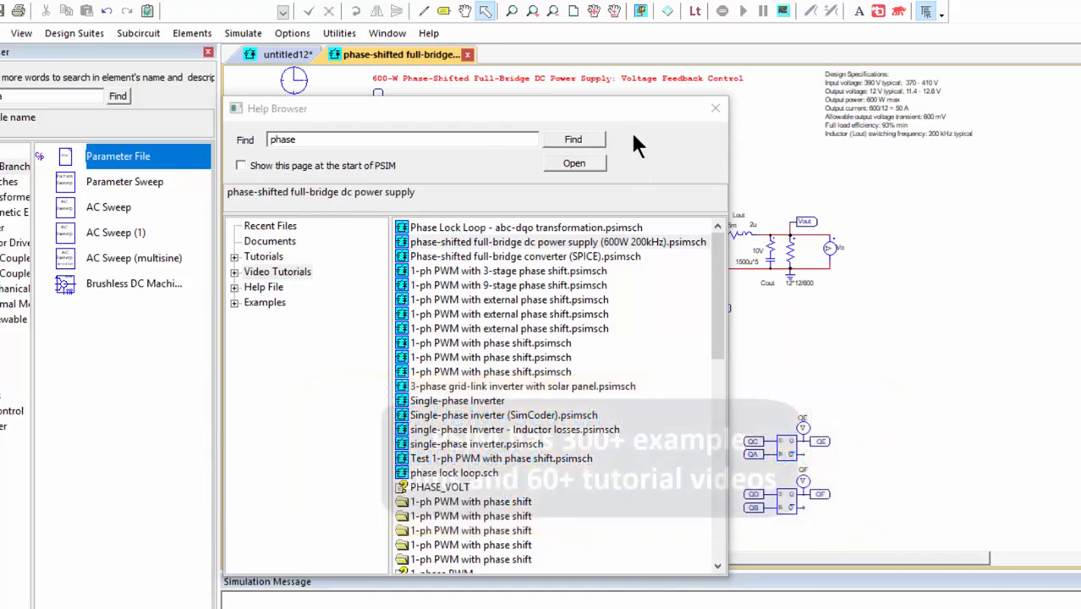
Search the help browser for "motor" and look through the listed tutorials and examples.
left_click(349, 140)
key("ctrl+a")
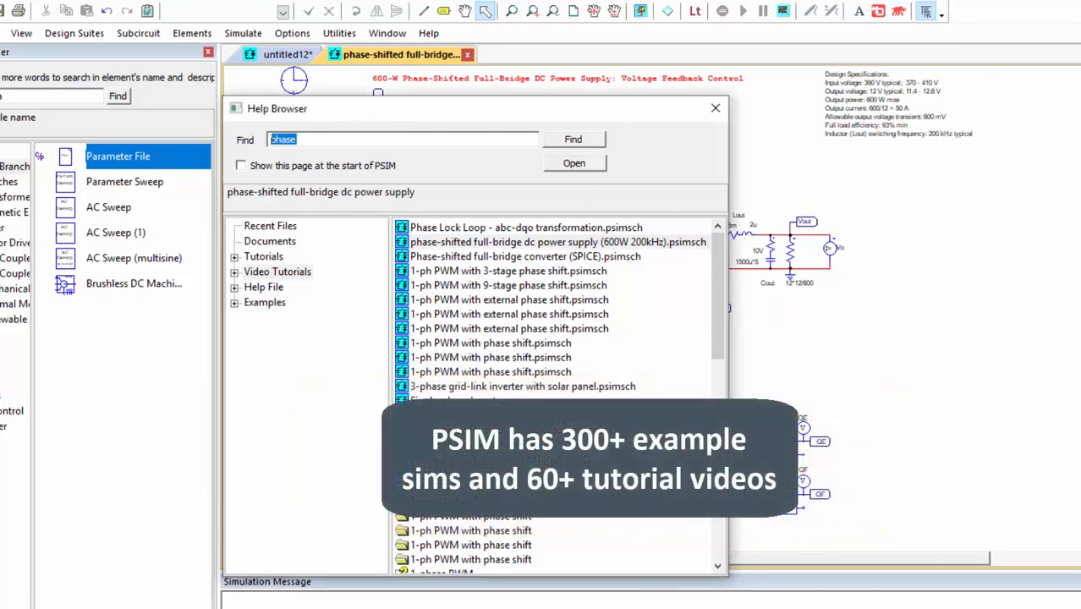
type("motor")
key("Return")
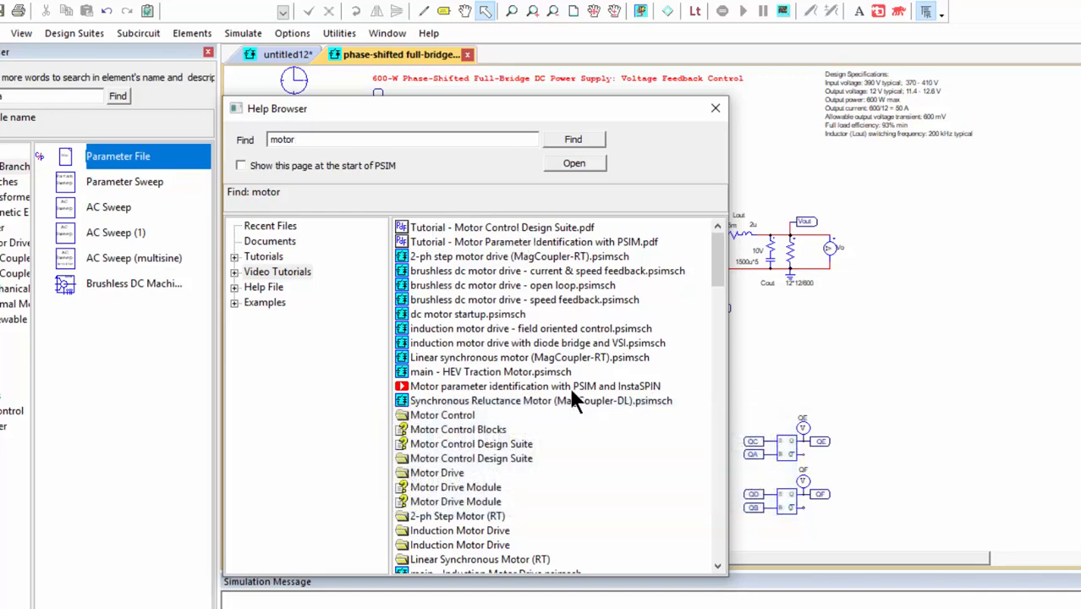
scroll(493, 423, "down", 3)
scroll(485, 472, "up", 3)
Search the help browser for "script" and close the browser after viewing the scripting material.
left_click_drag(299, 140, 61, 100)
type("script")
key("Return")
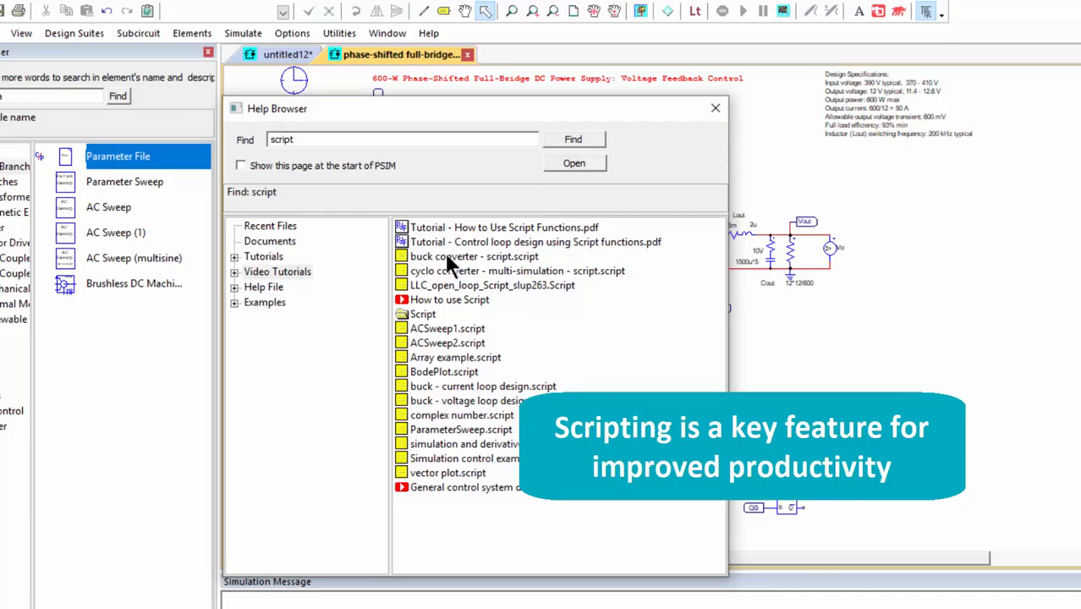
left_click(717, 110)
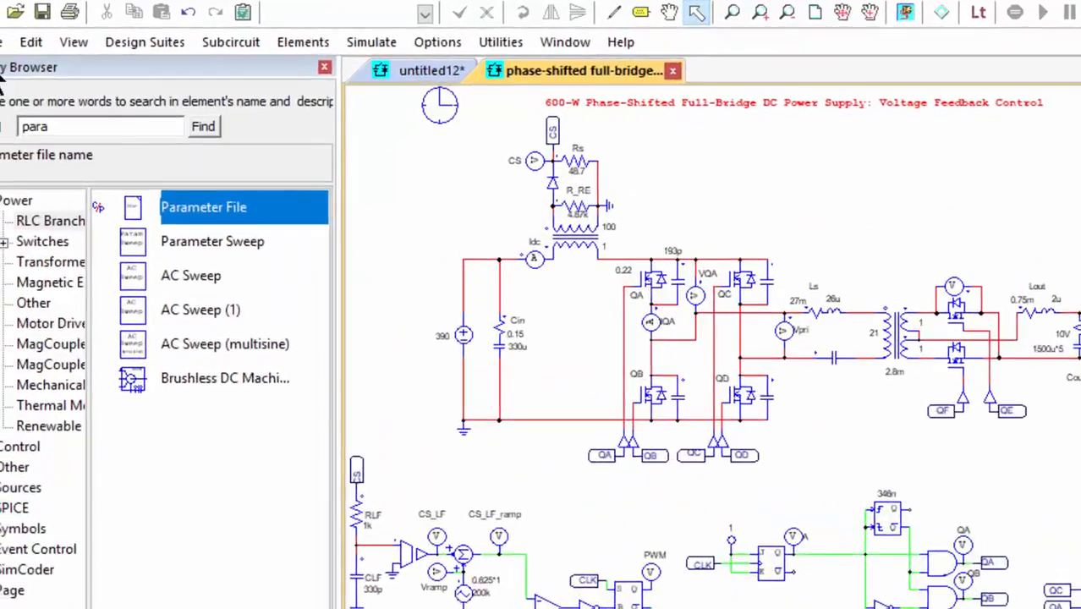
Simulate the phase-shifted full-bridge example and plot the gate signals QA, QB, QC, QD, QE and QF.
left_click(28, 57)
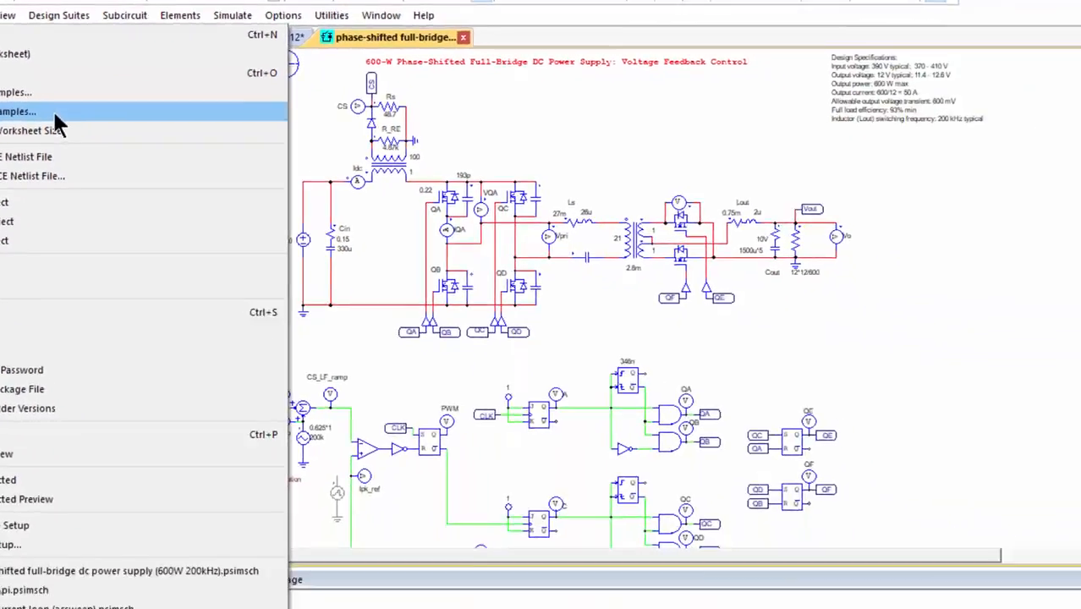
left_click(235, 227)
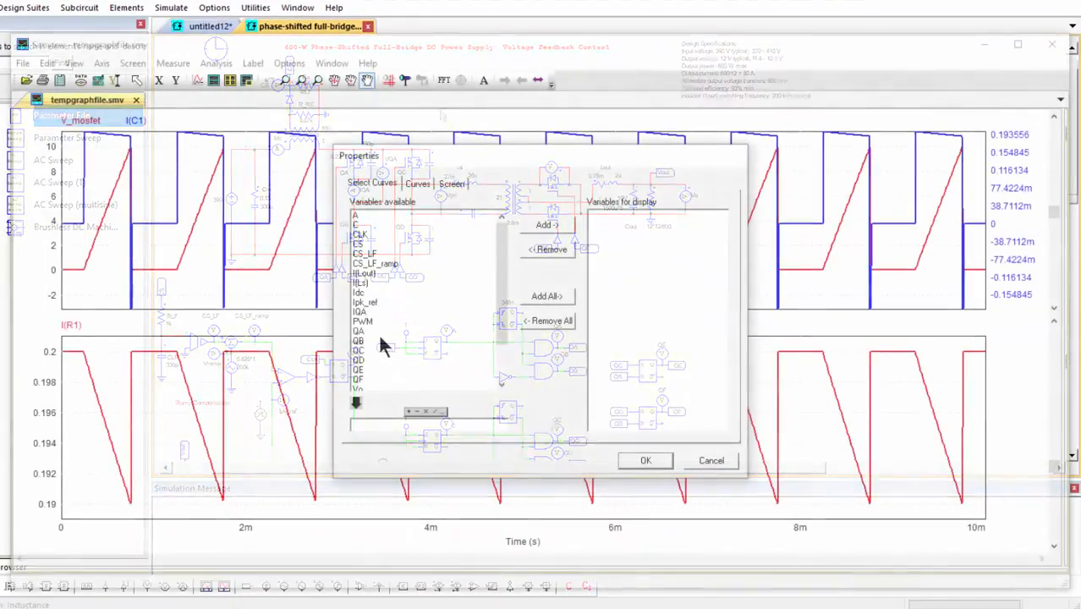
left_click_drag(372, 332, 373, 393)
left_click(567, 229)
left_click(645, 462)
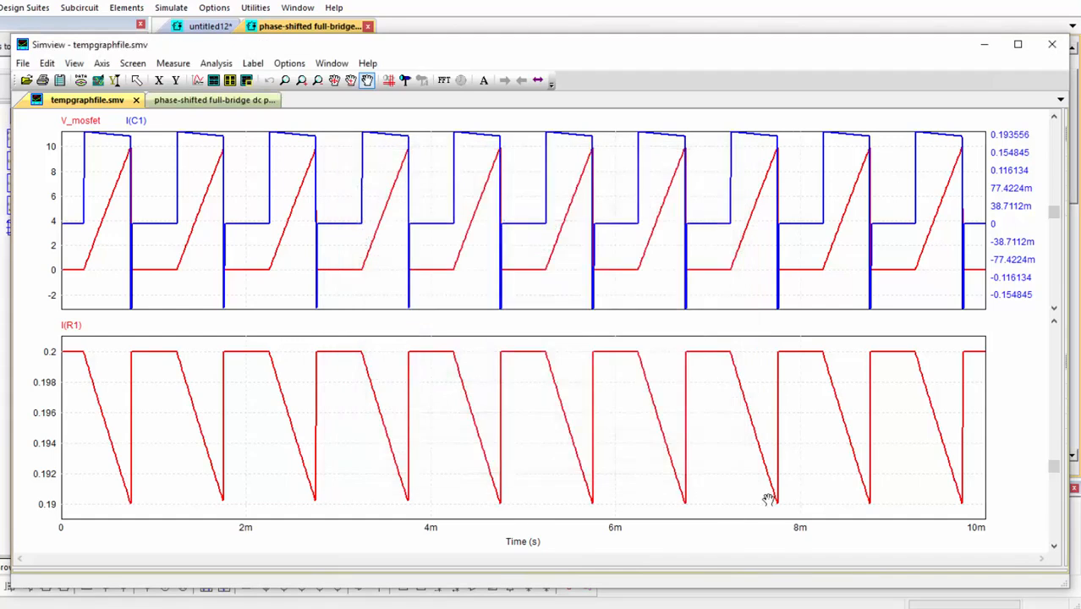
Add a second screen below the gate signals showing Vo and I(Lout).
left_click(215, 79)
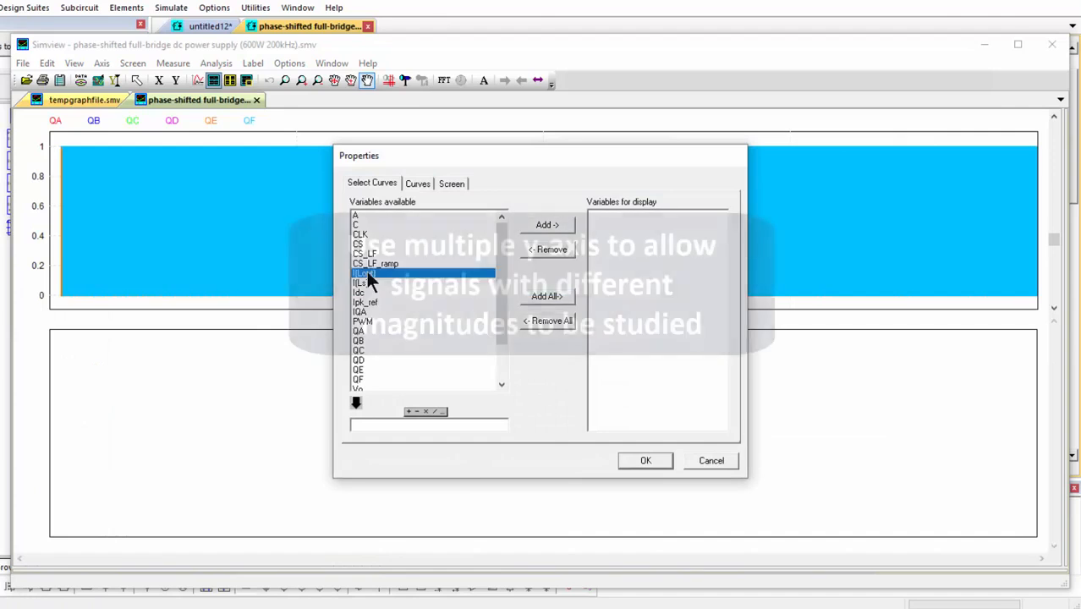
scroll(367, 271, "down", 5)
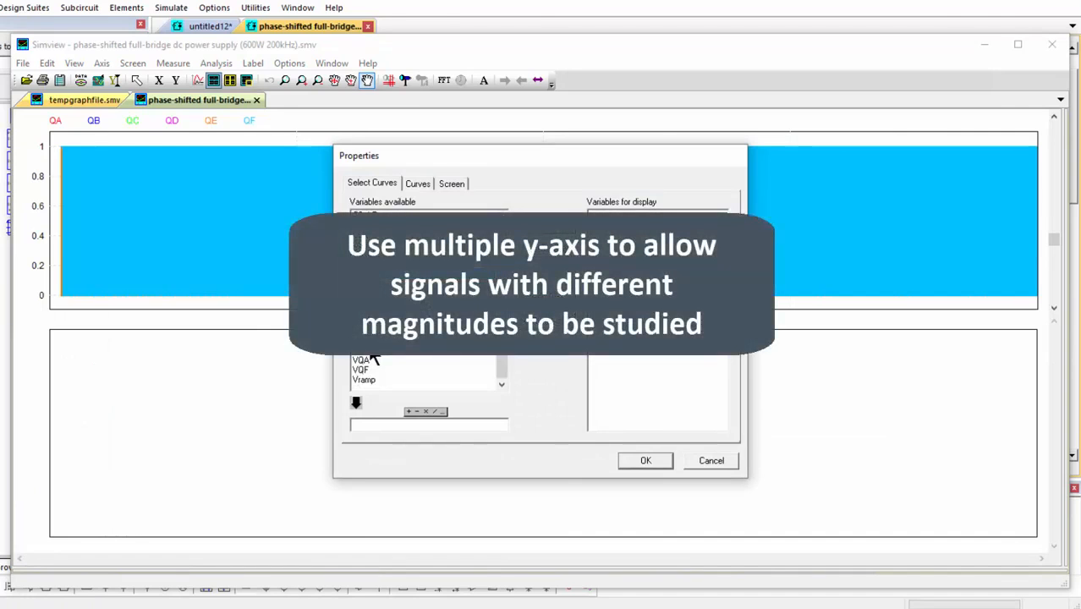
left_click(669, 462)
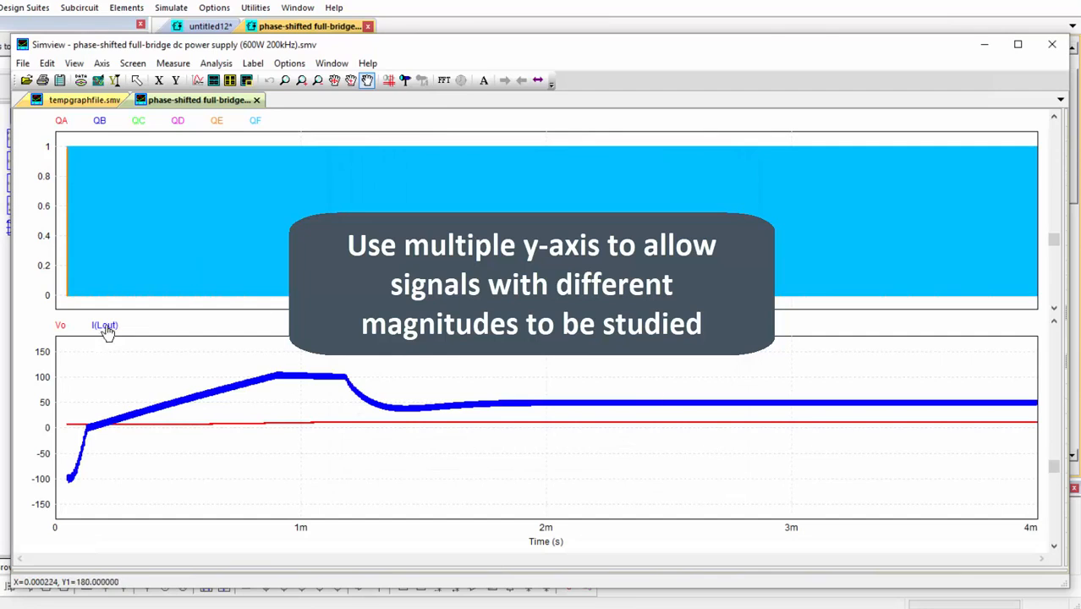
Assign I(Lout) to a new Y-axis and auto-scale the Y-axes of the Vo and I(Lout) plot.
right_click(105, 330)
left_click(195, 368)
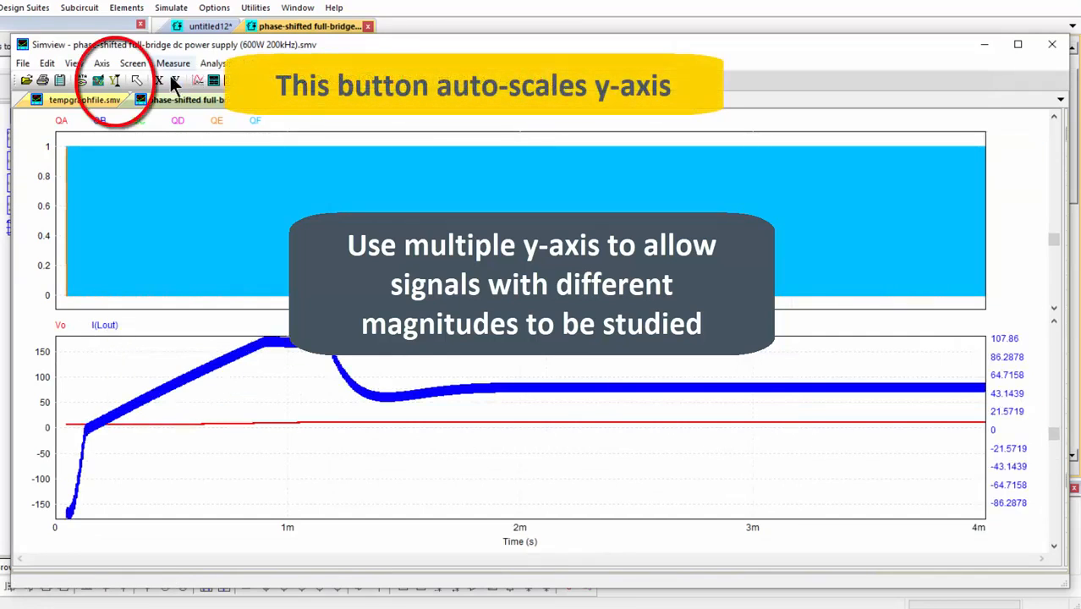
left_click(113, 82)
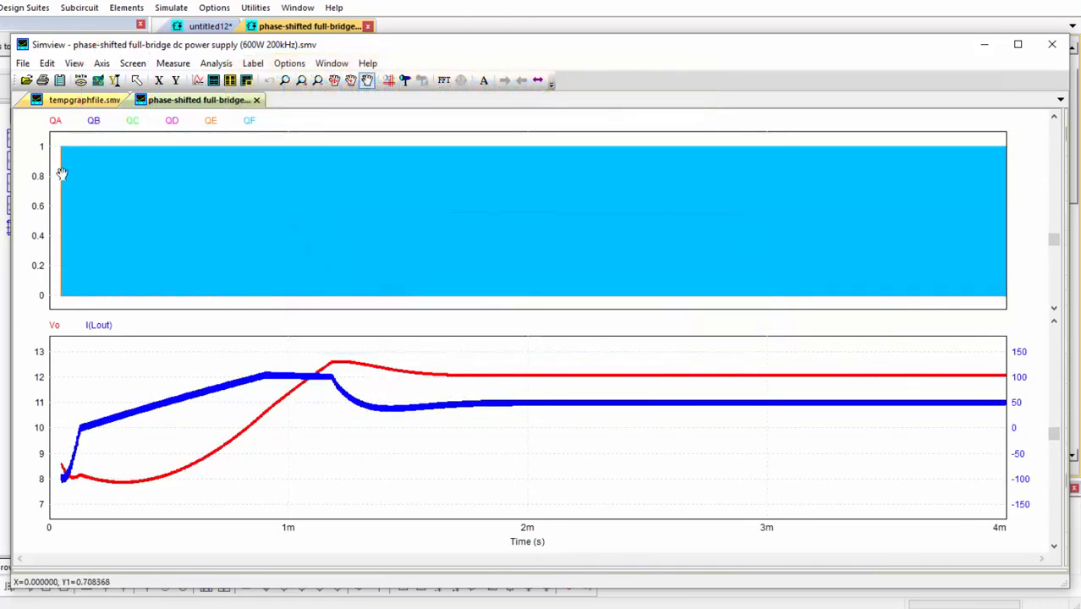
Show the gate signals QA to QF on a timing axis and zoom the waveforms to about 2.7 to 2.9 ms with the overview shown.
right_click(38, 182)
left_click(63, 285)
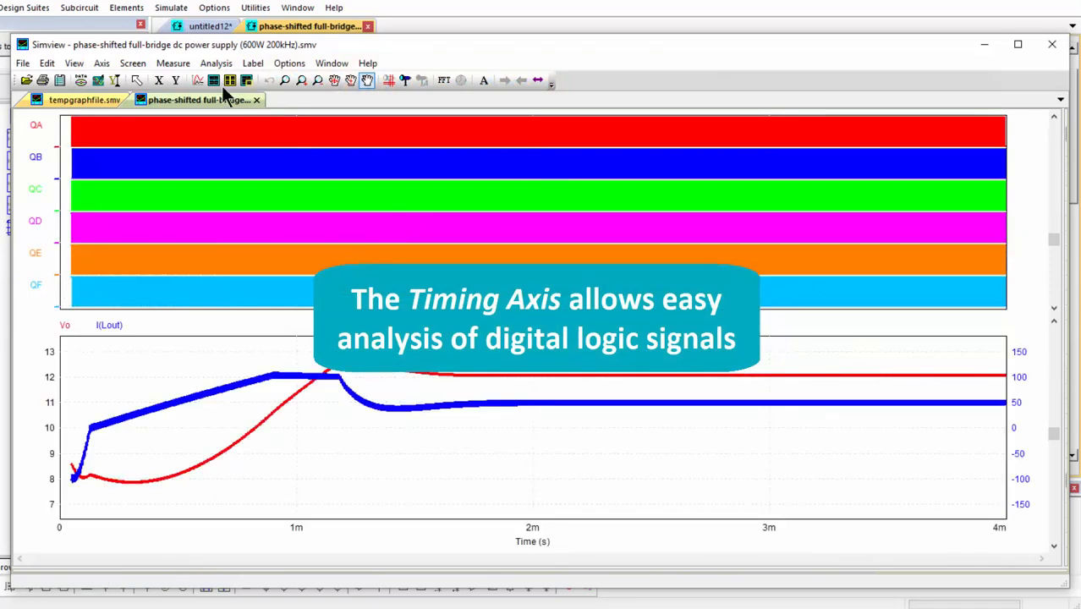
left_click(248, 82)
left_click(284, 81)
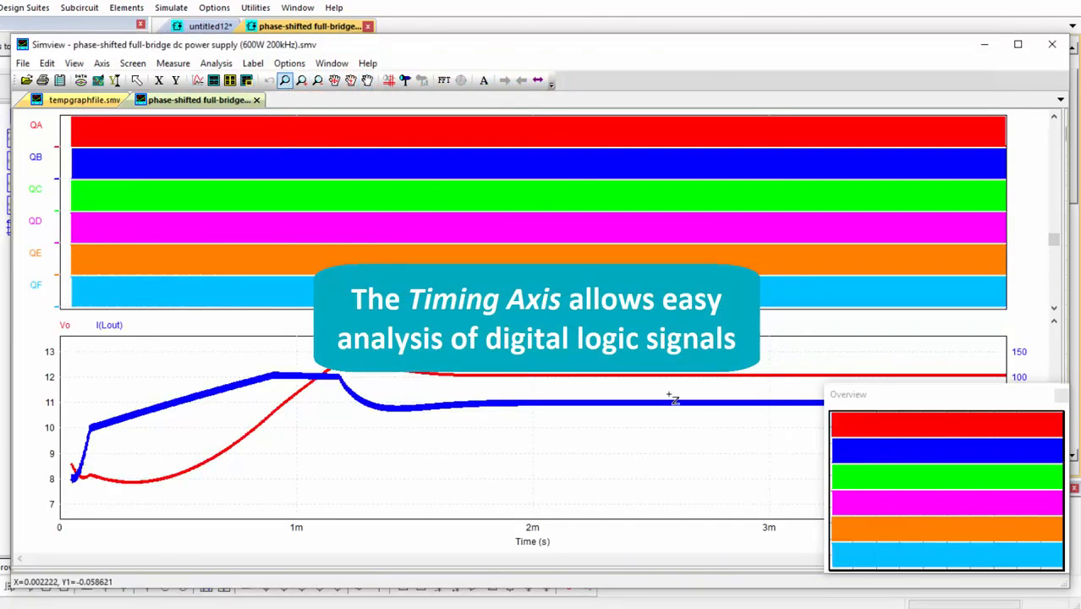
left_click_drag(699, 401, 746, 432)
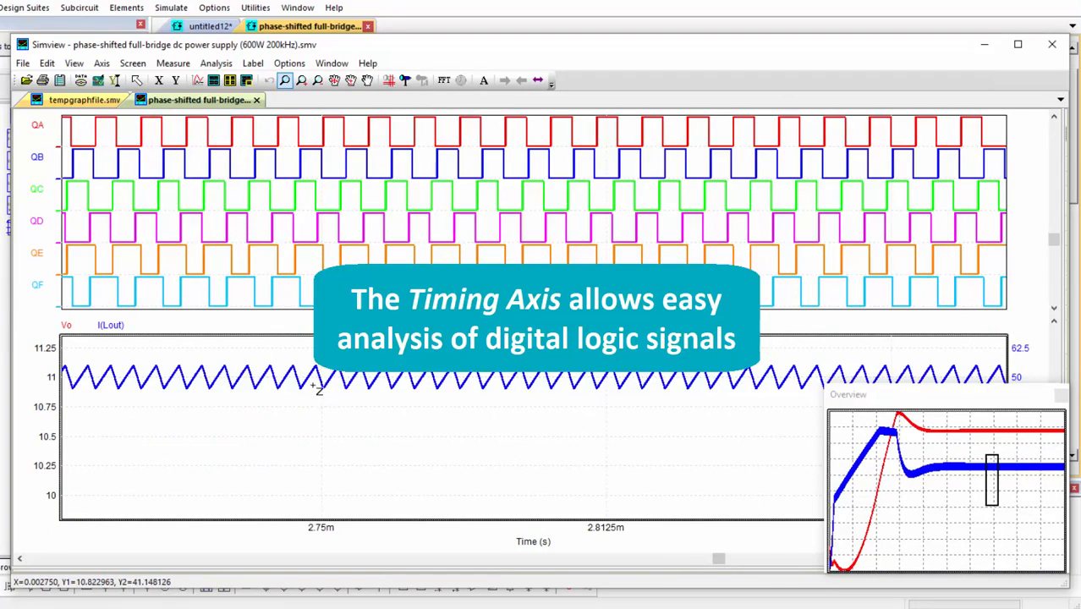